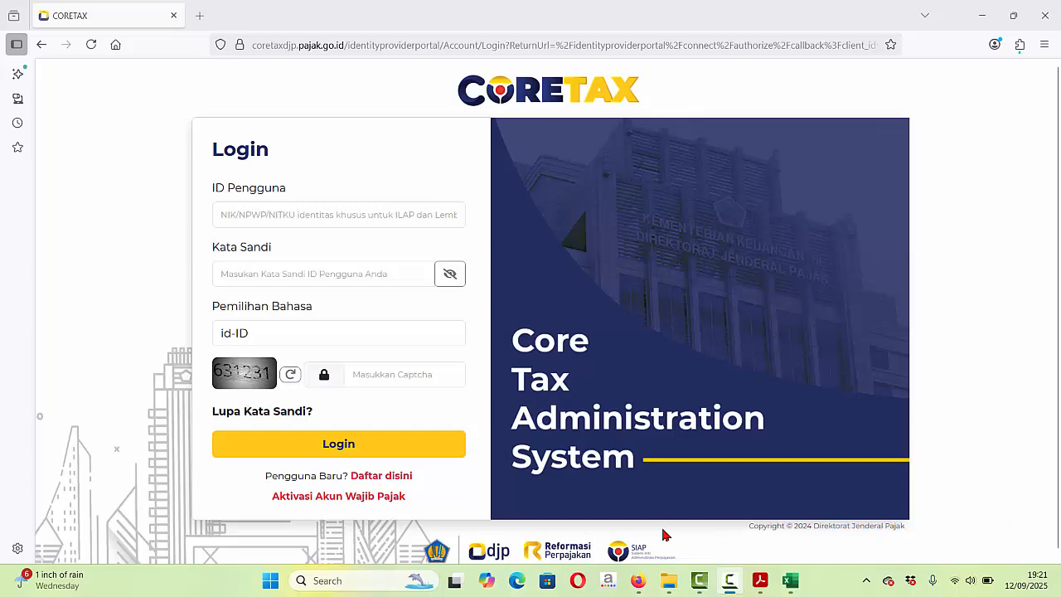
- Show the earlier BPPU slip PDF in Acrobat: 300.000 Pasal 4 Ayat 2 tax on 3.000.000
left_click(760, 580)
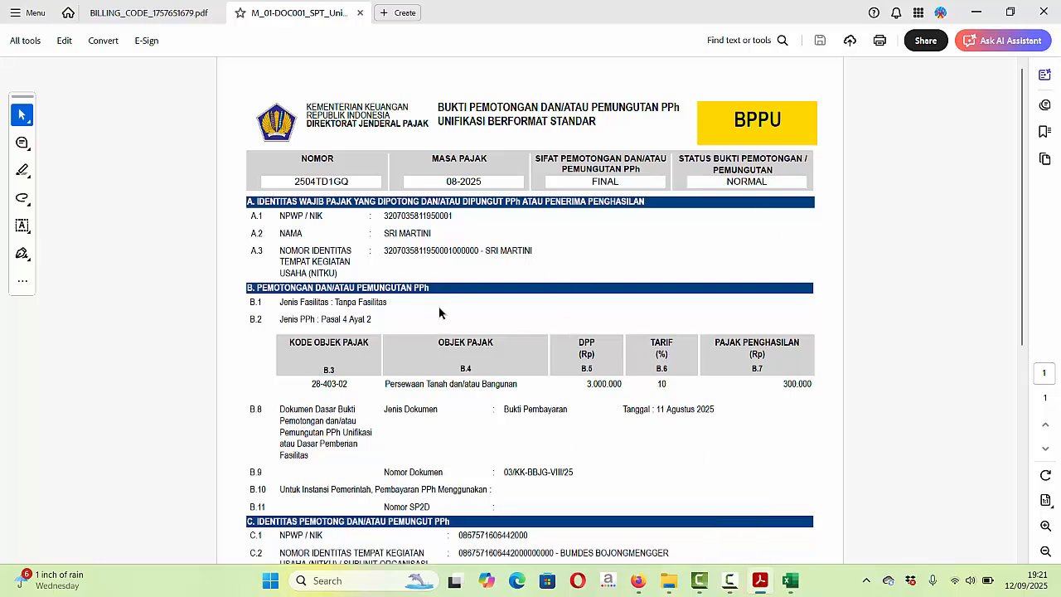
- View the BILLING_CODE PDF in Acrobat, then return to Coretax in Firefox
mouse_move(762, 580)
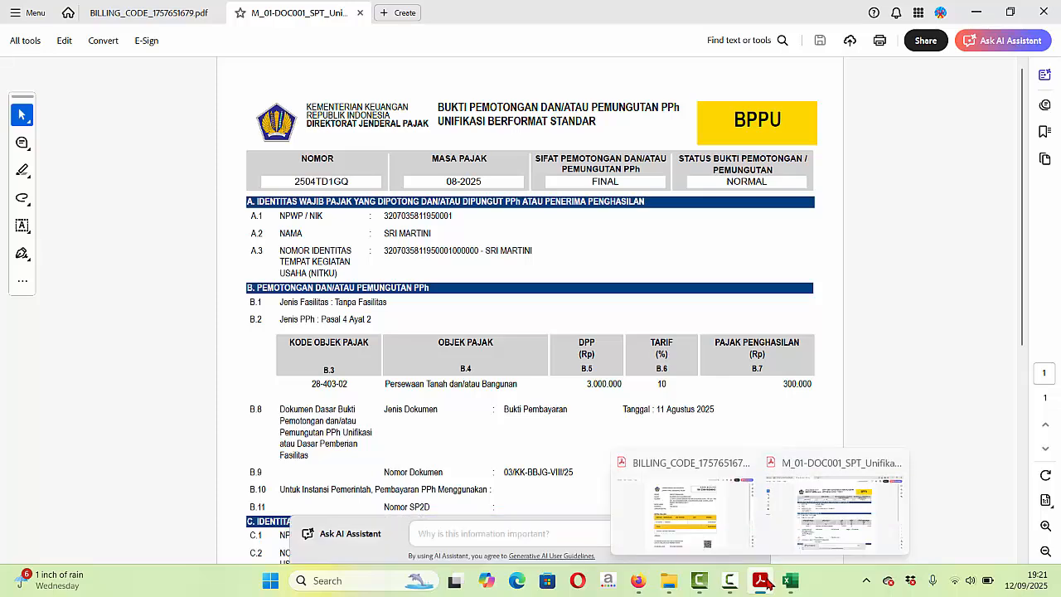
left_click(684, 519)
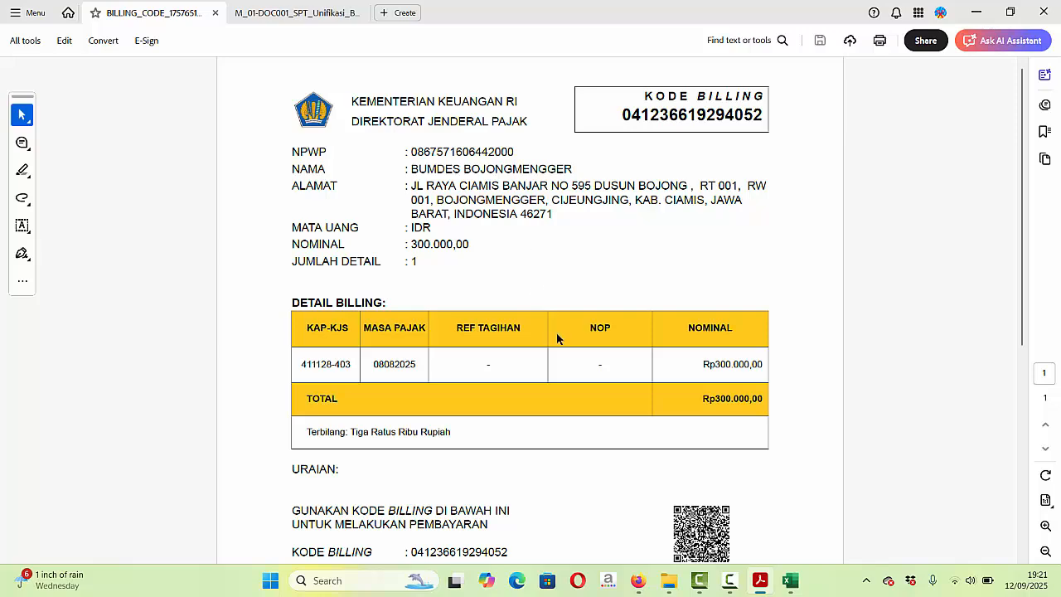
left_click(638, 581)
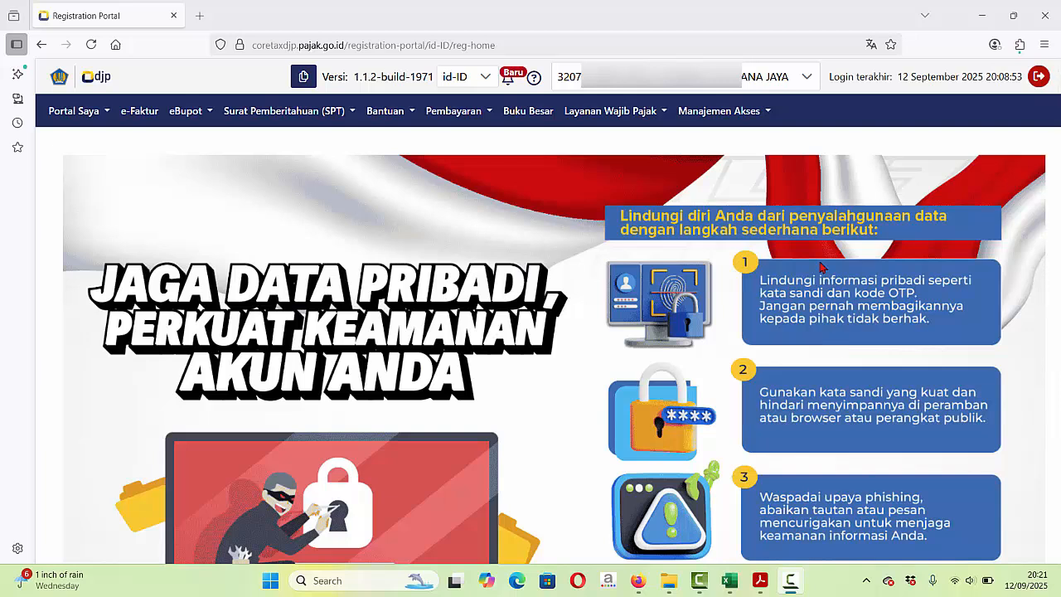
- Switch the active account to the village enterprise taxpayer listed under Wajib Pajak
left_click(811, 78)
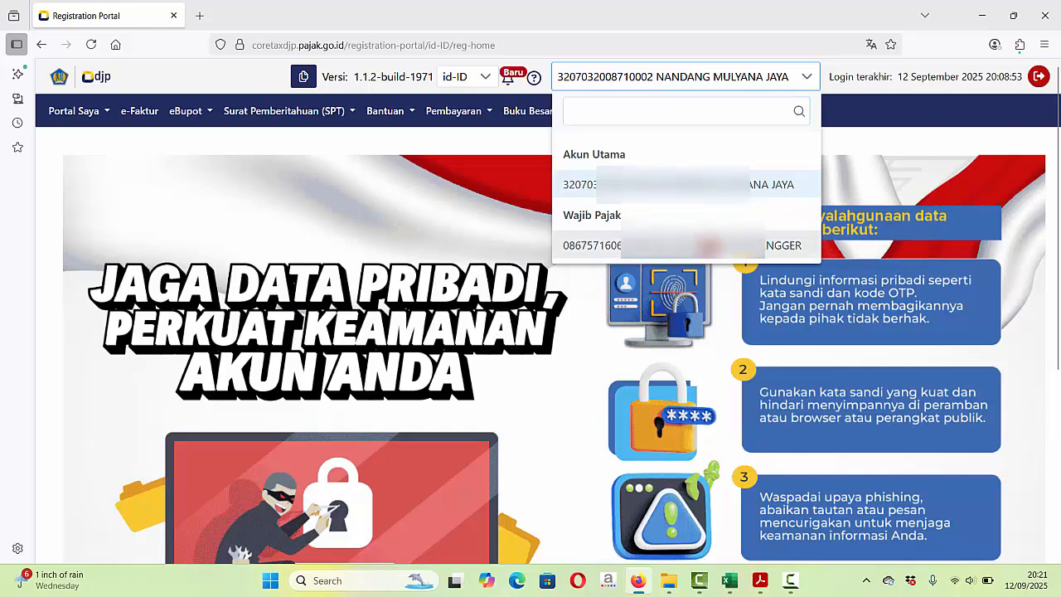
left_click(709, 246)
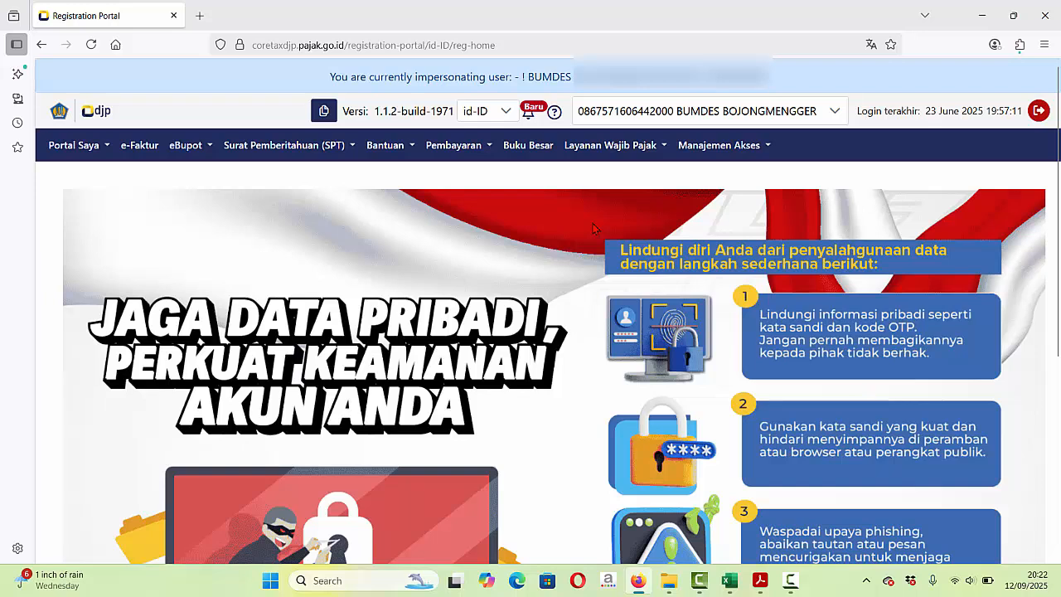
- Go to eBupot > BPPU and start a new eBupot BPU slip
left_click(197, 155)
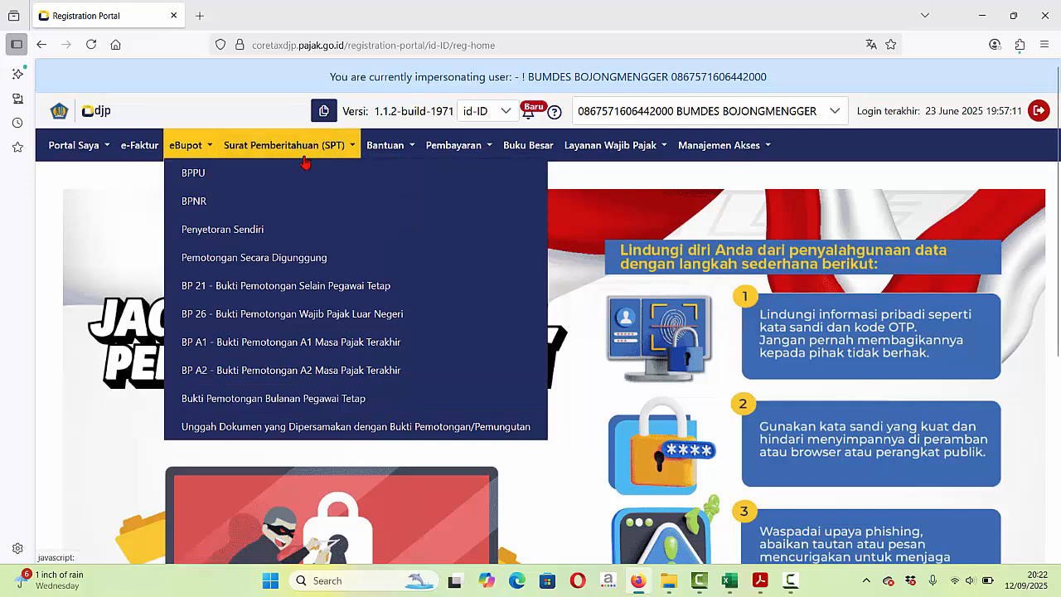
left_click(206, 175)
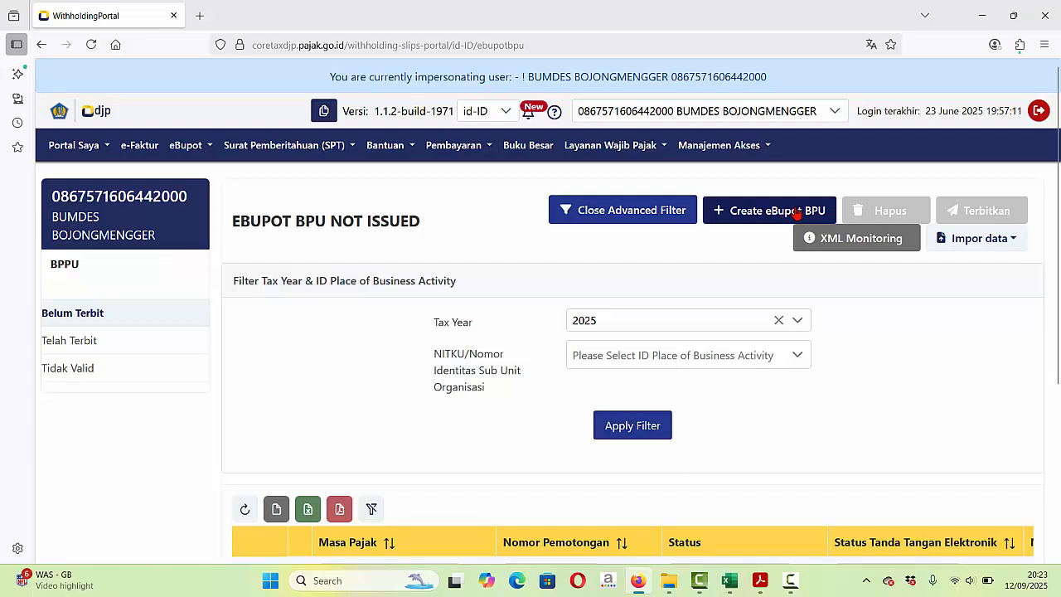
left_click(737, 209)
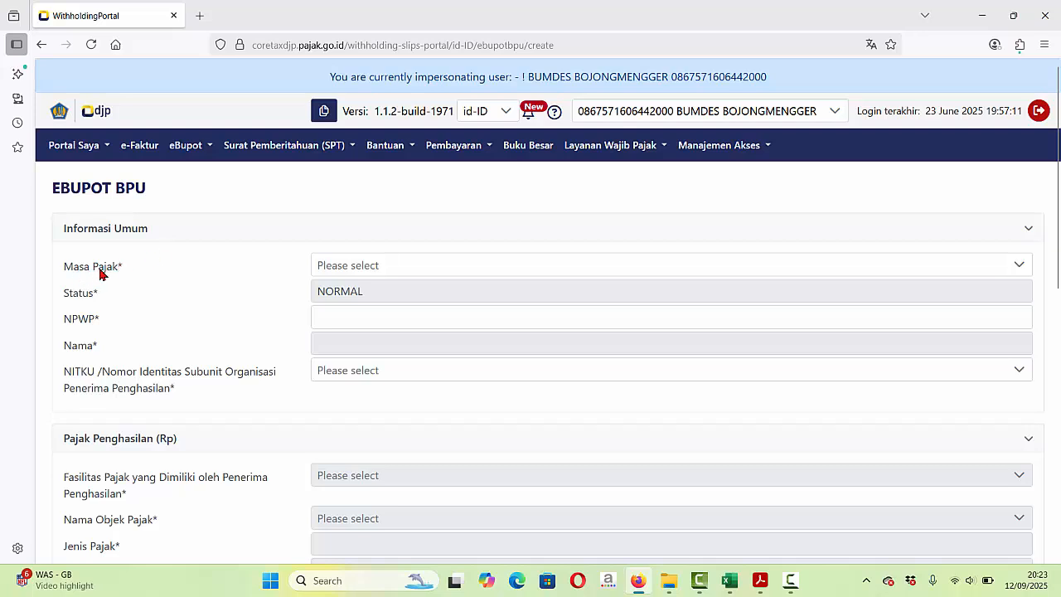
- Set period Agustus 2025, enter the recipient's NPWP and NITKU, and choose Tanpa Fasilitas
left_click(515, 267)
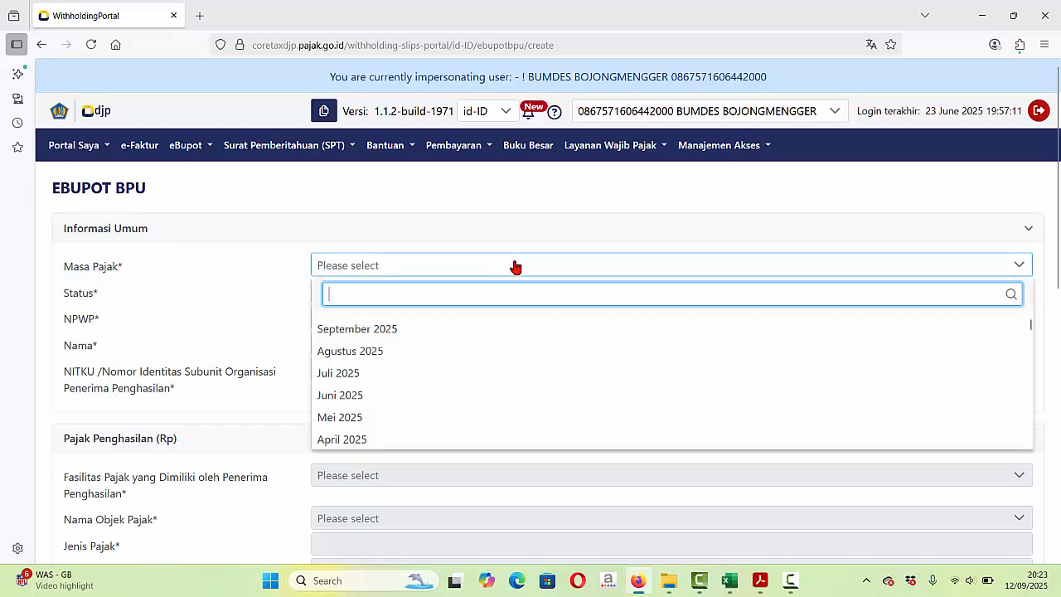
left_click(351, 352)
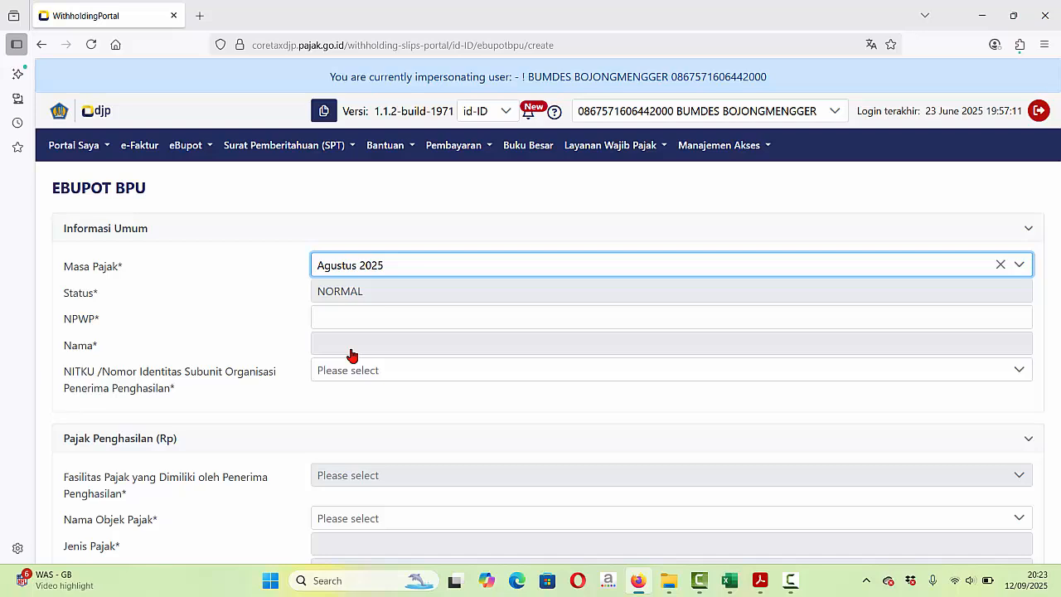
left_click(465, 326)
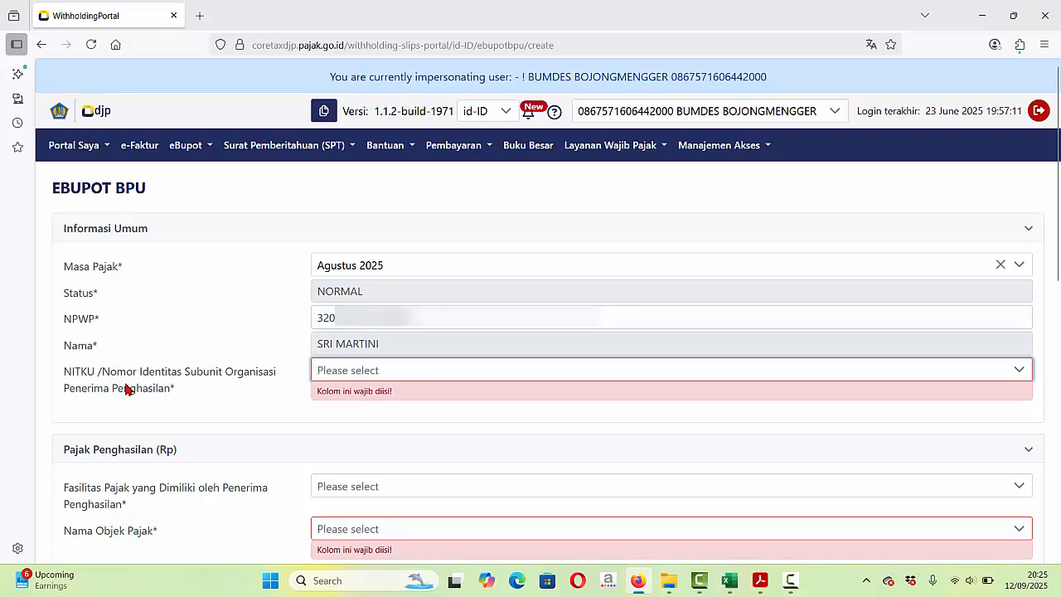
left_click(507, 372)
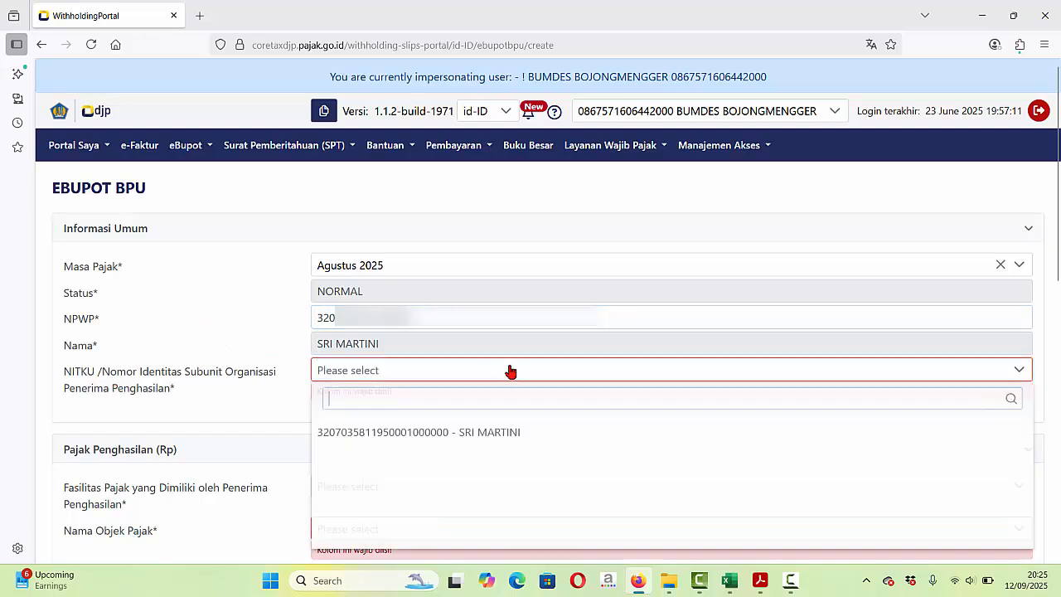
left_click(460, 435)
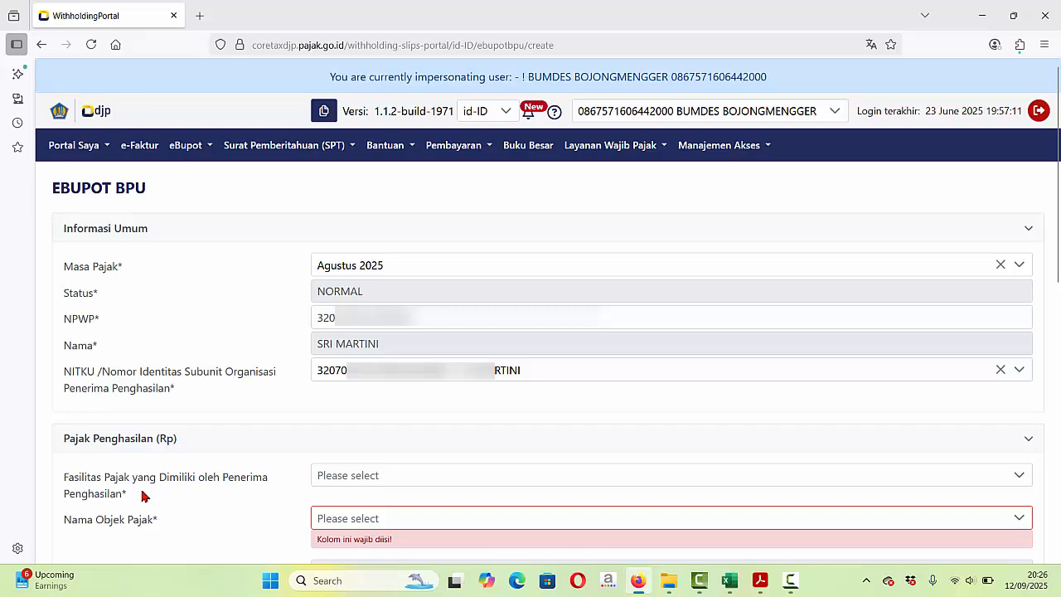
left_click(377, 477)
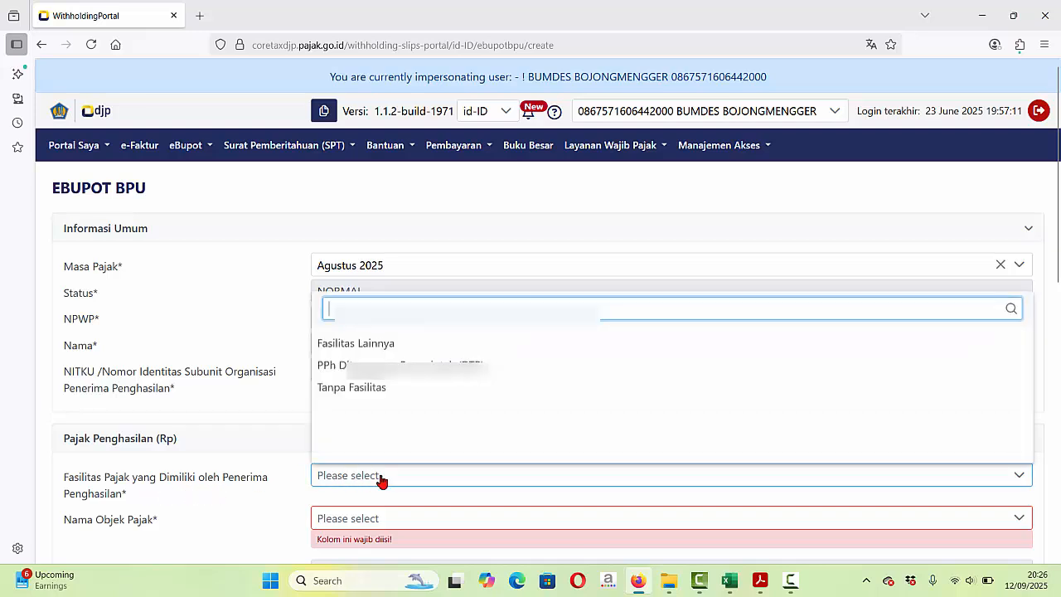
left_click(372, 388)
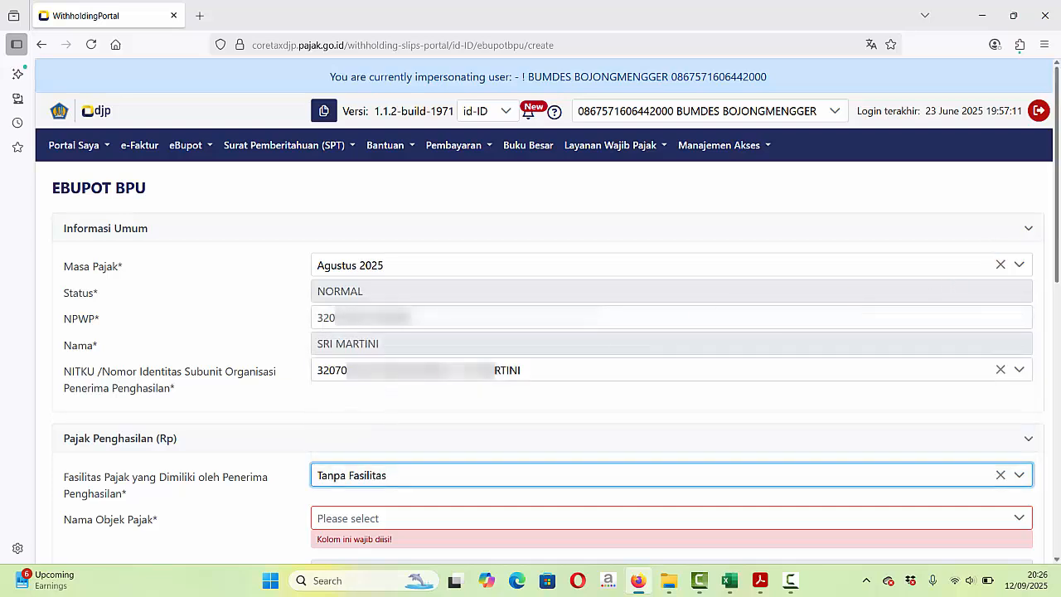
scroll(941, 296, "down", 2)
- Search 'persew' and select Persewaan Tanah dan/atau Bangunan (28-403-02, 10%) as the tax object
scroll(555, 332, "down", 1)
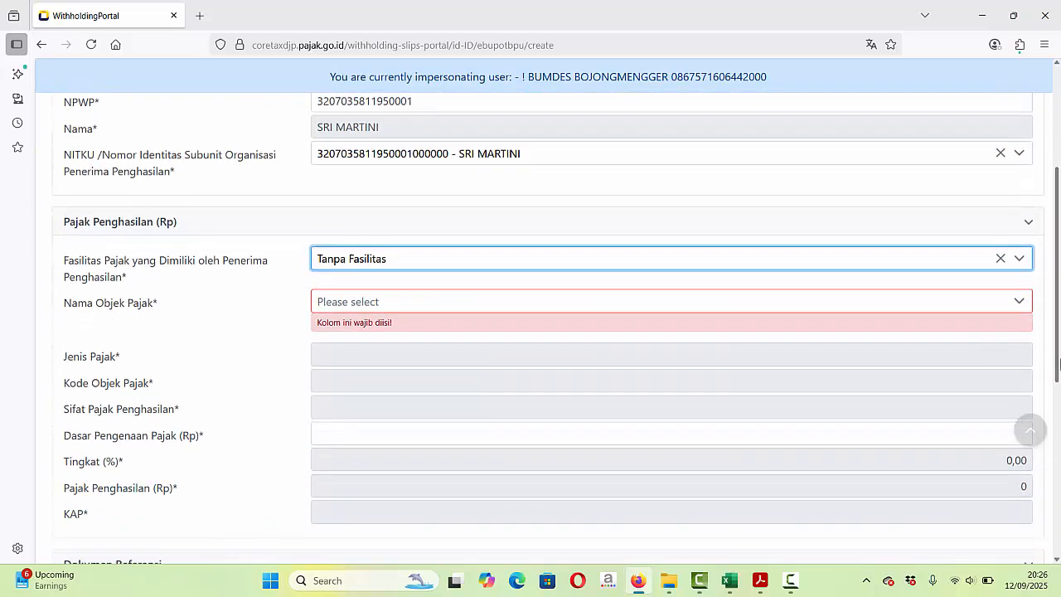
left_click(389, 301)
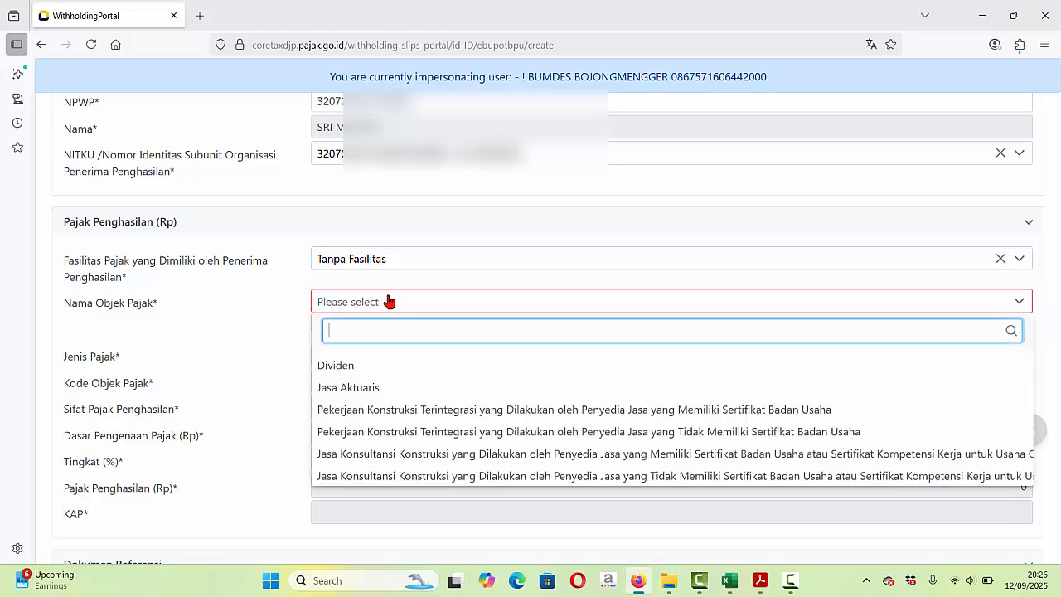
type("persewaa")
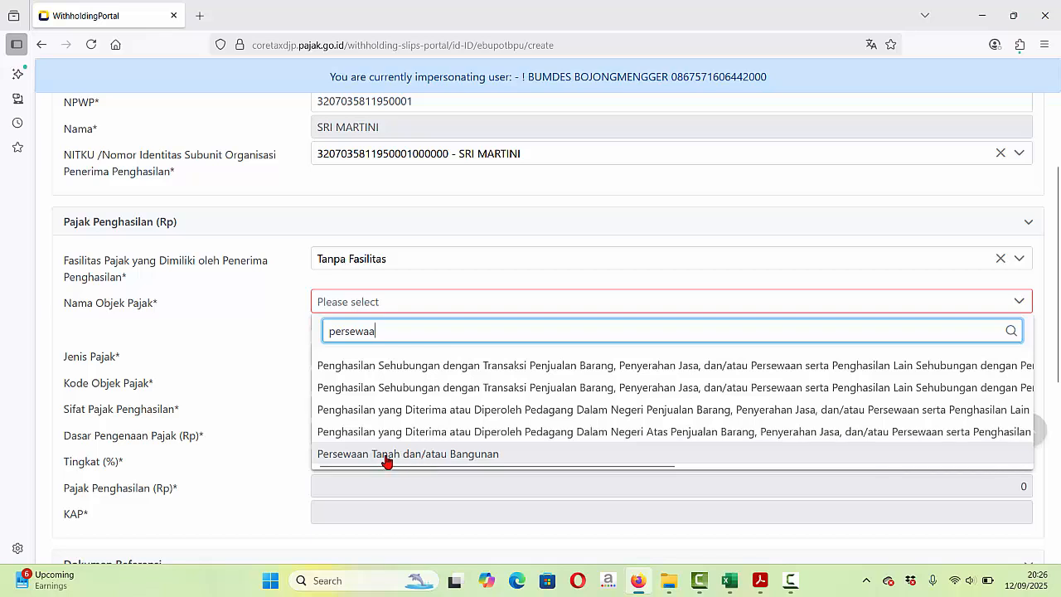
left_click(437, 457)
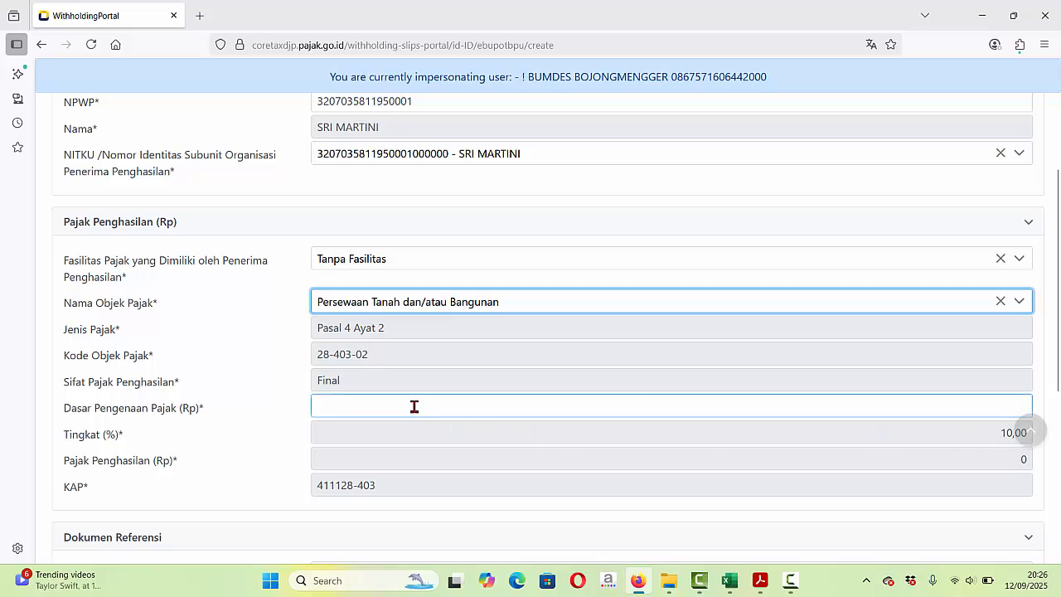
- Check the 3.000.000 amount in the Kwitansi receipt workbook, then return to the slip form
mouse_move(730, 581)
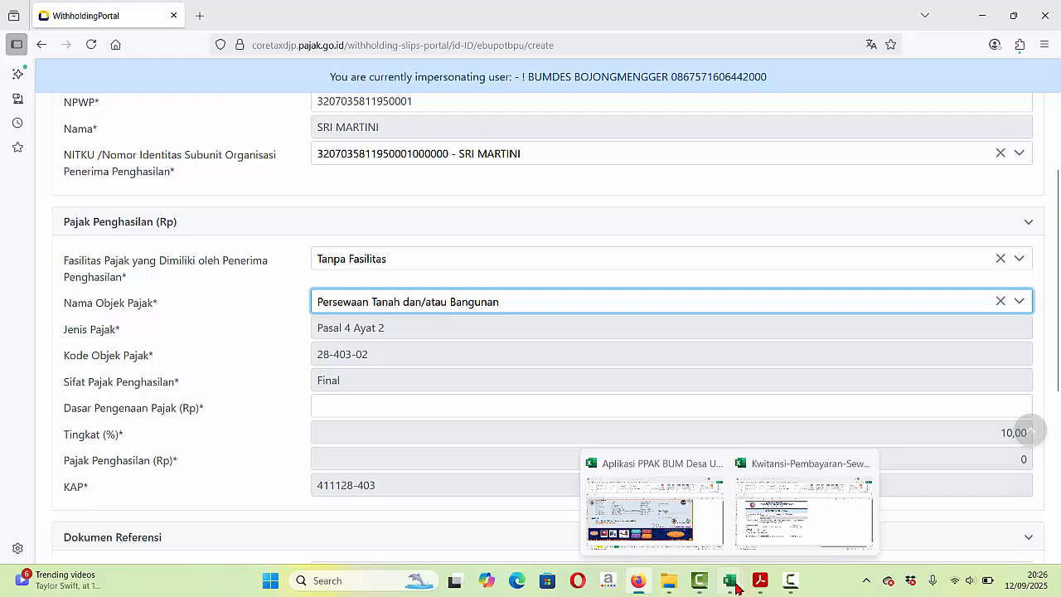
left_click(756, 527)
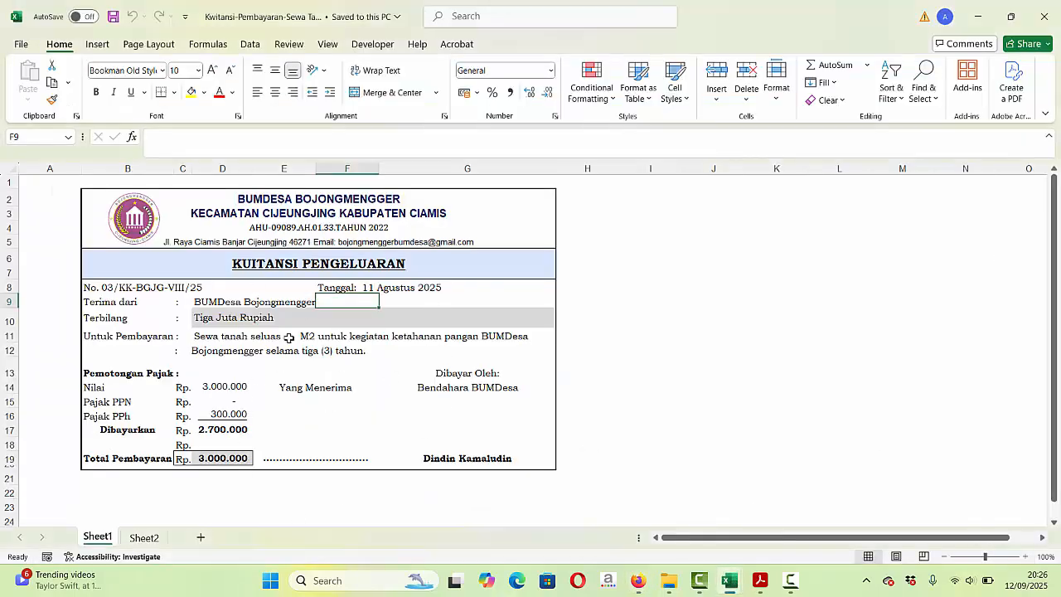
left_click(727, 298)
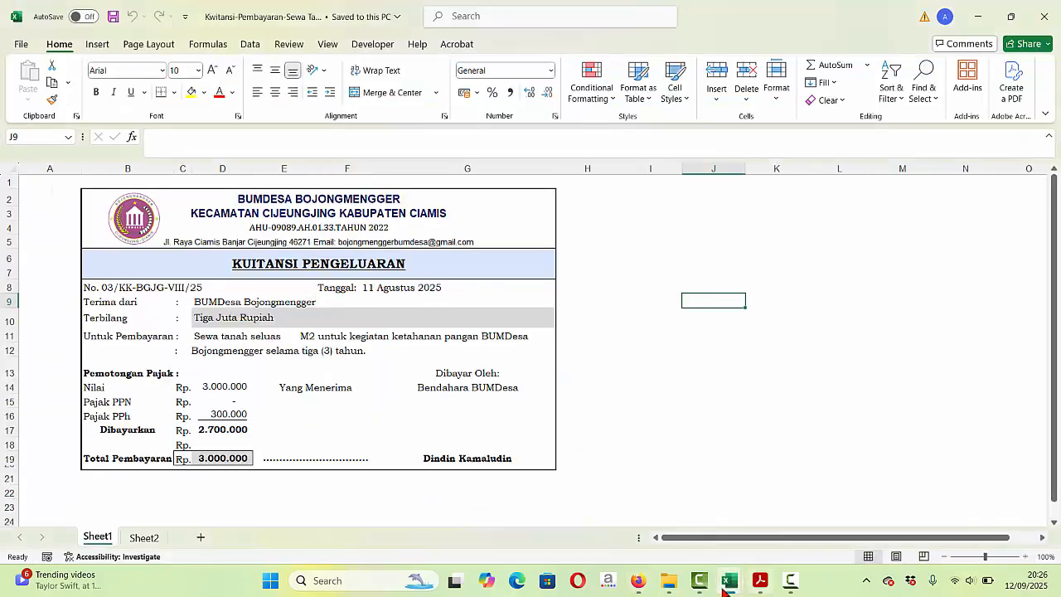
left_click(637, 581)
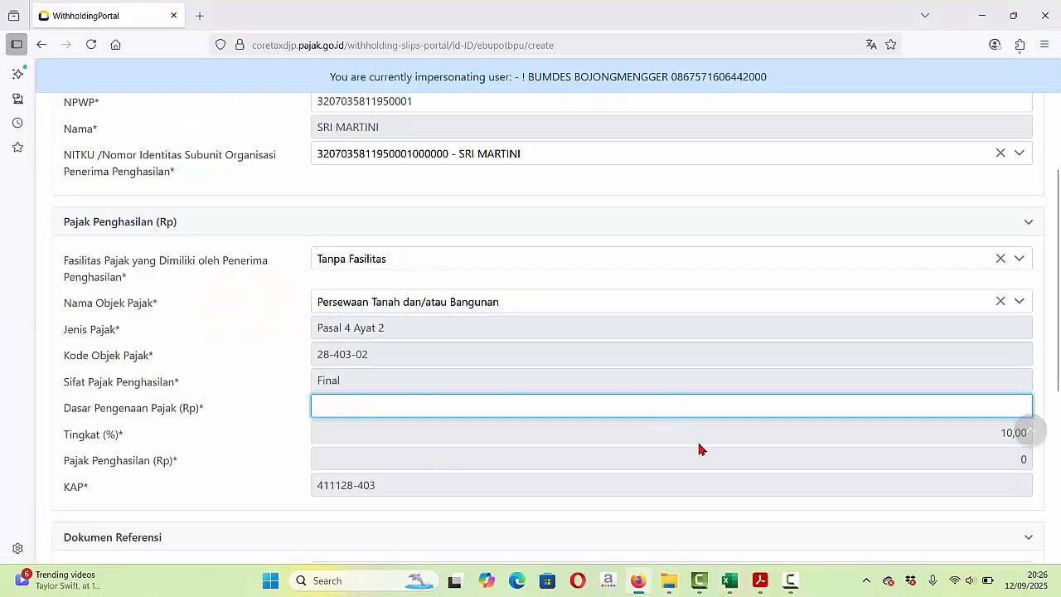
left_click(730, 581)
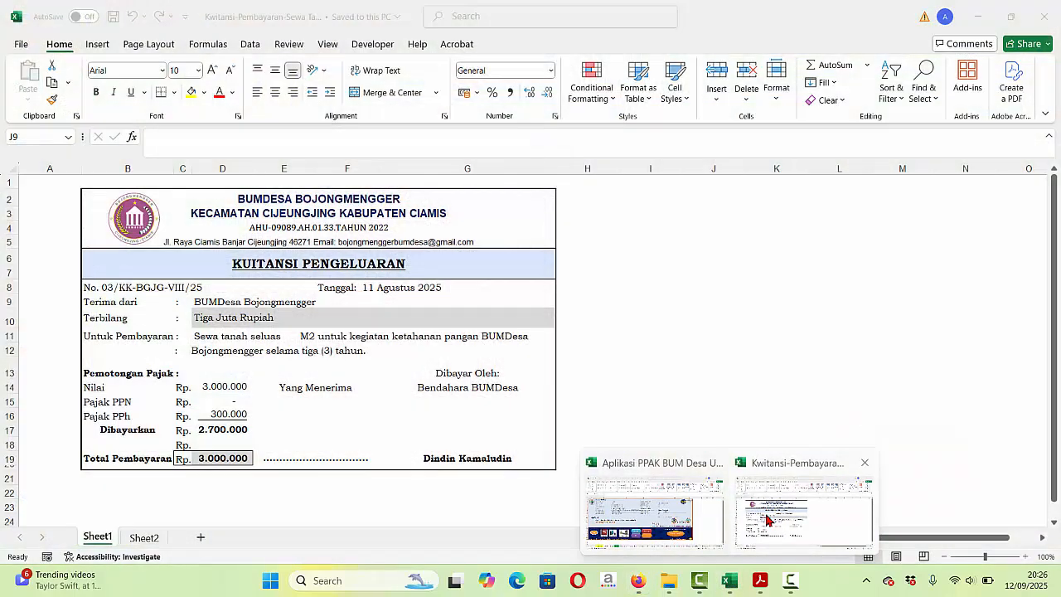
left_click(767, 520)
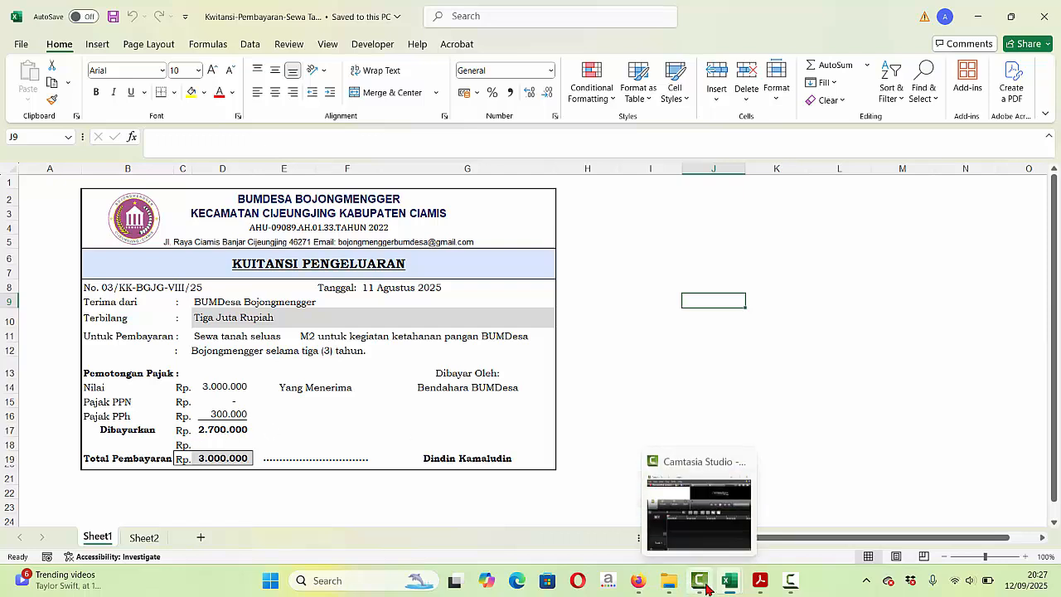
left_click(638, 586)
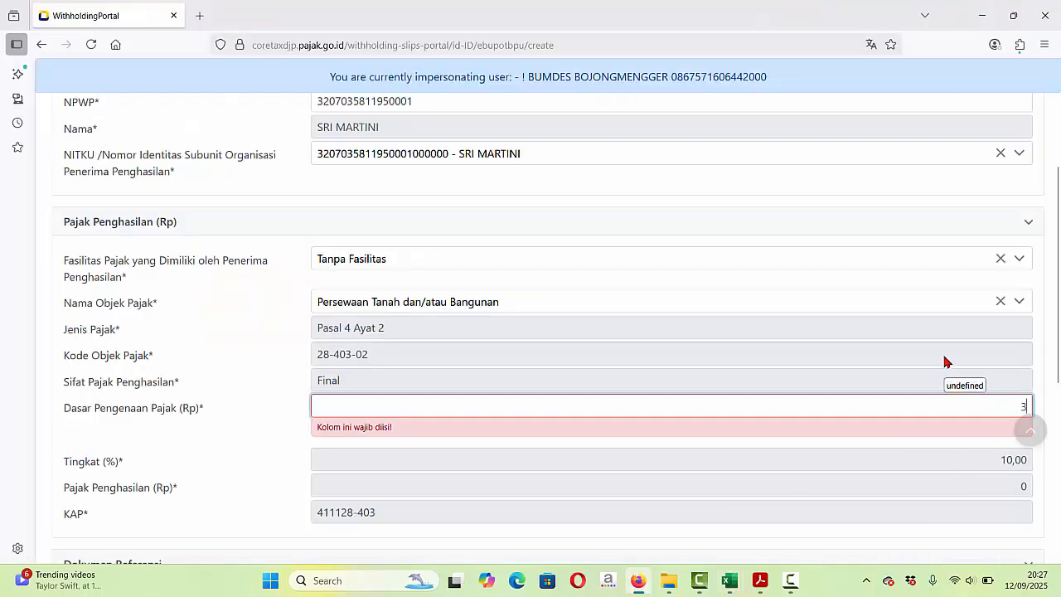
- Enter 3000000 as Dasar Pengenaan Pajak, giving 300.000 income tax at 10%
type("30")
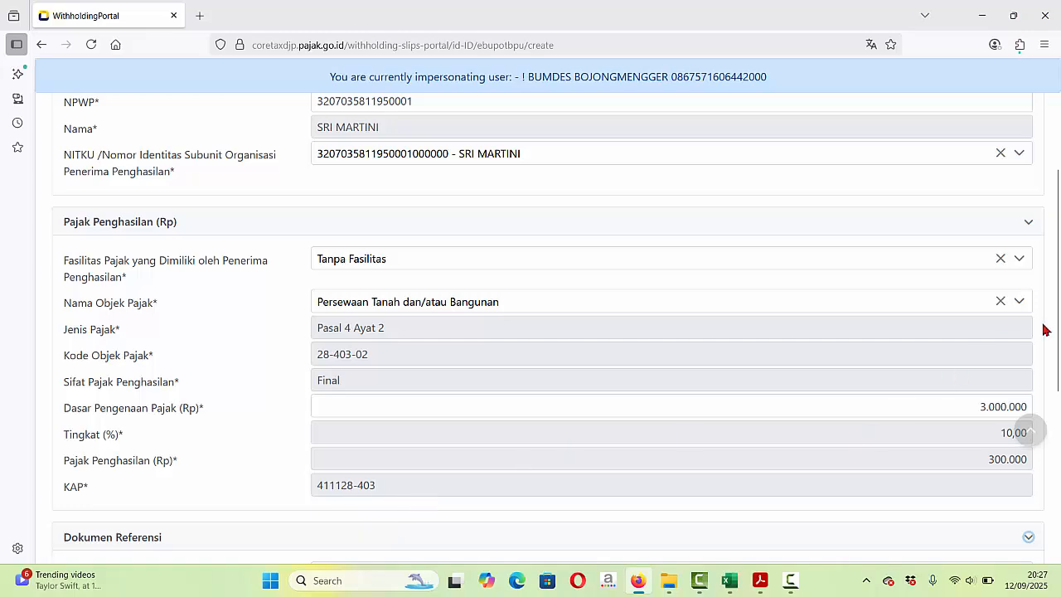
left_click_drag(1058, 340, 1060, 435)
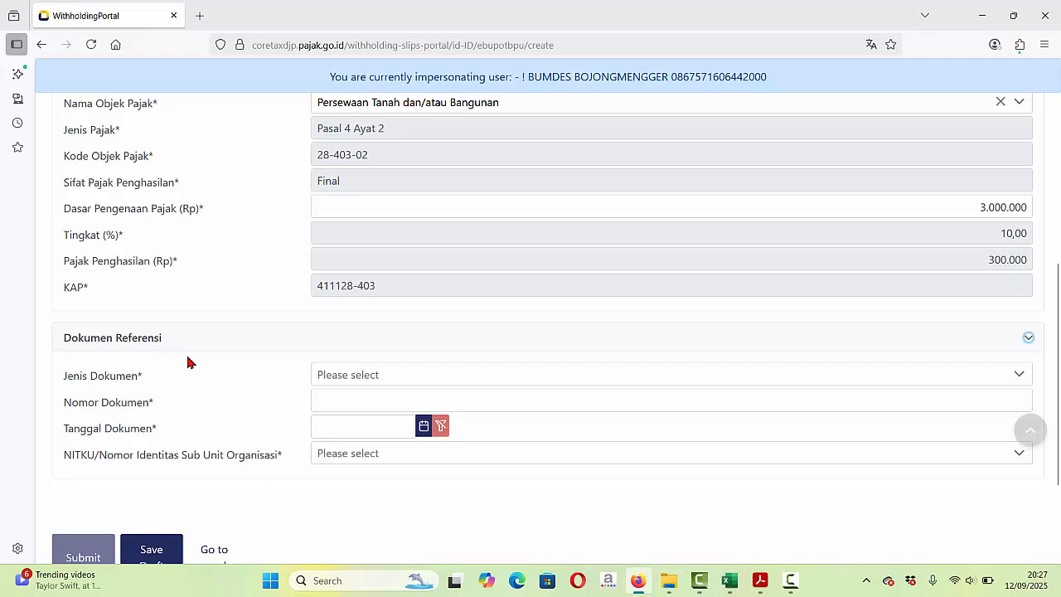
- Set the reference document to Bukti Pembayaran number 03/KK-BGJG-VIII/25, copied from the receipt workbook
left_click(437, 380)
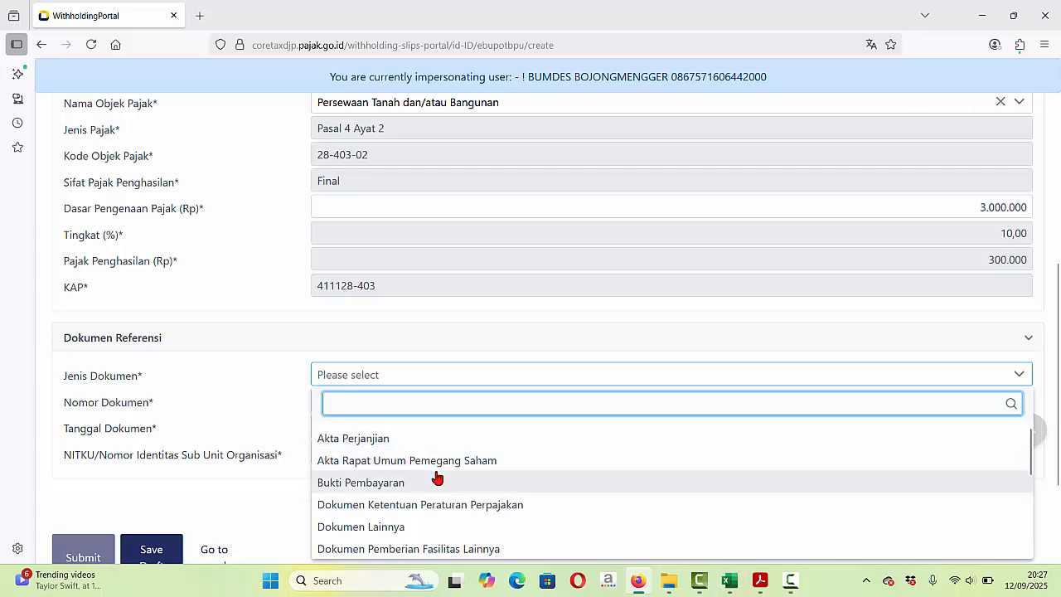
left_click(377, 483)
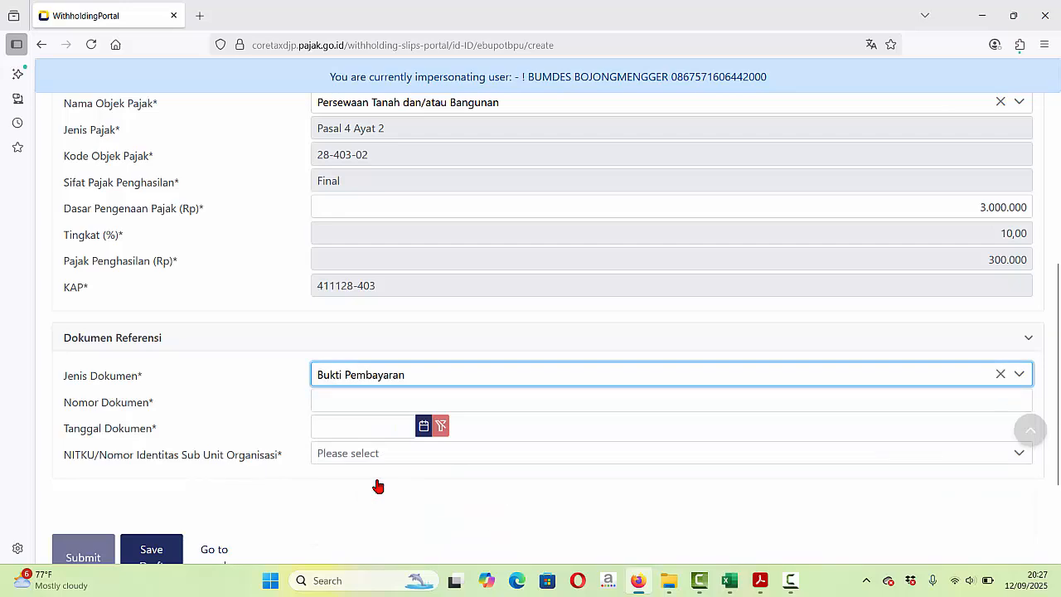
mouse_move(728, 579)
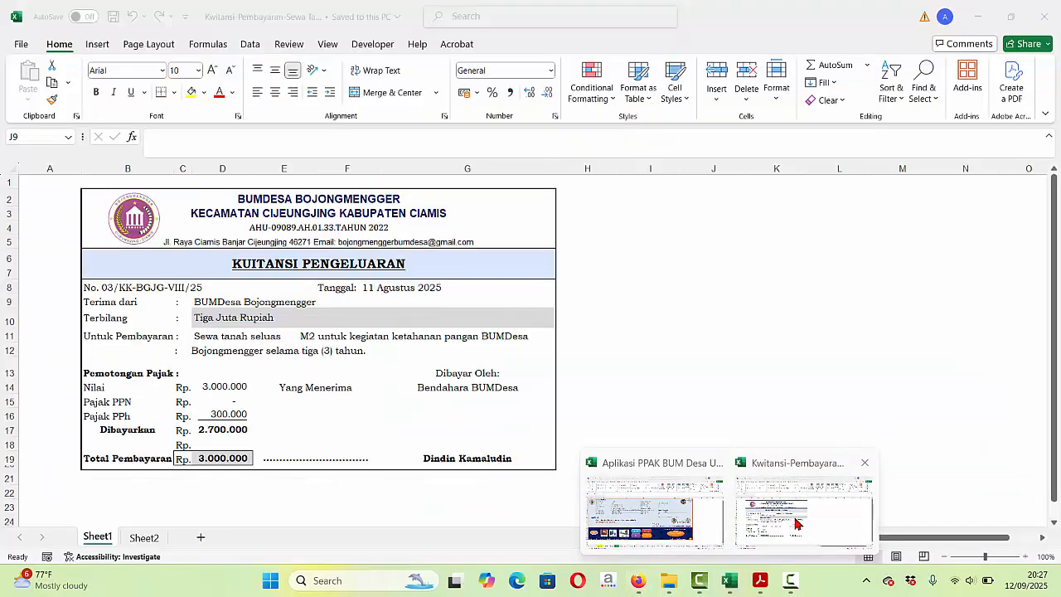
left_click(796, 522)
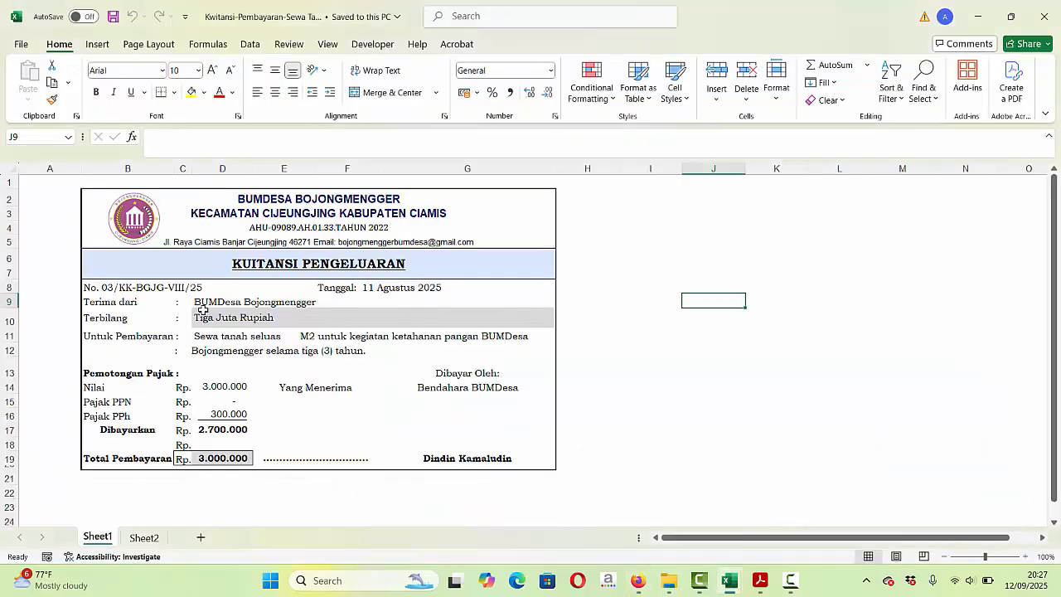
left_click(157, 283)
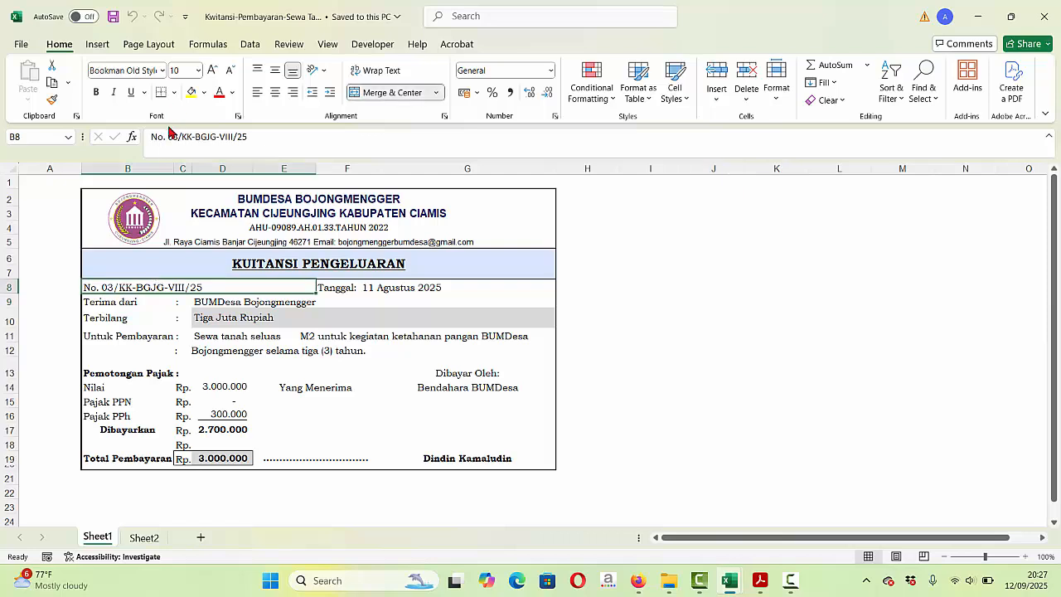
left_click_drag(169, 135, 254, 138)
key("ctrl+c")
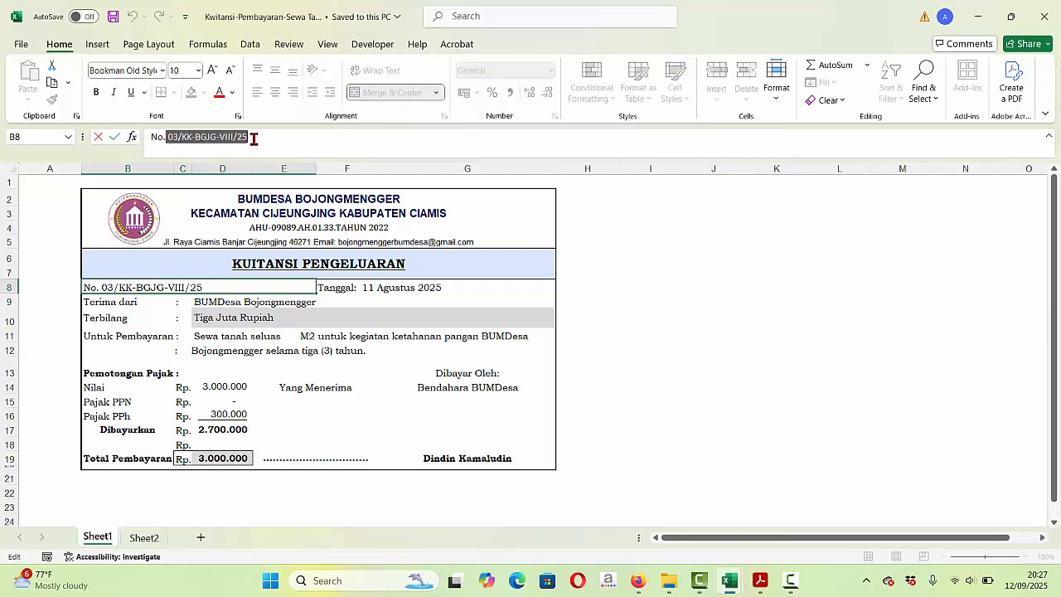
left_click(639, 583)
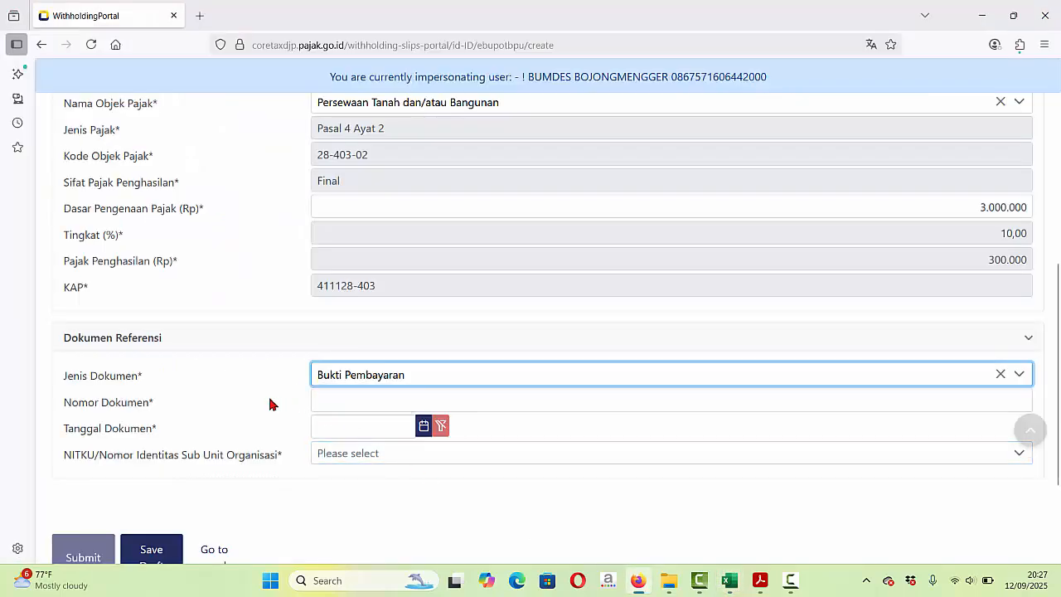
left_click(334, 406)
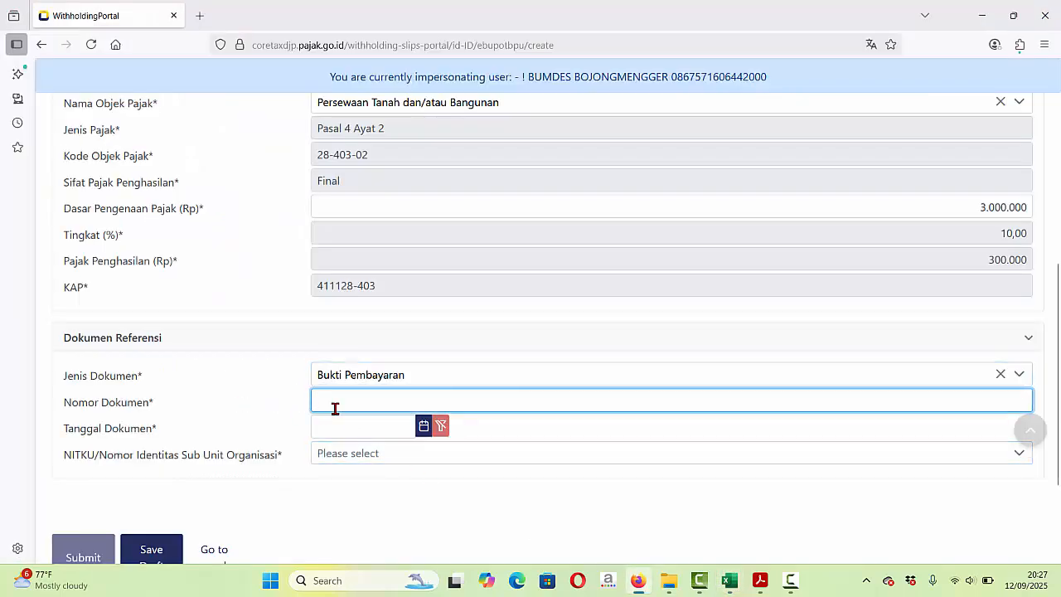
key("ctrl+v")
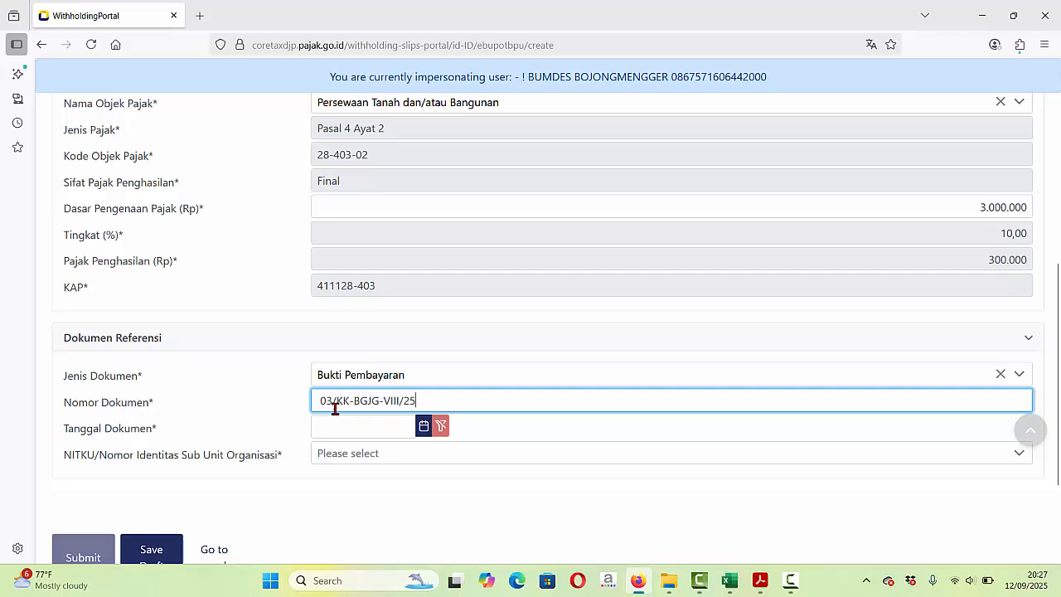
- Set the document date to 11-08-2025 per the receipt and select the entity's own NITKU
left_click(423, 427)
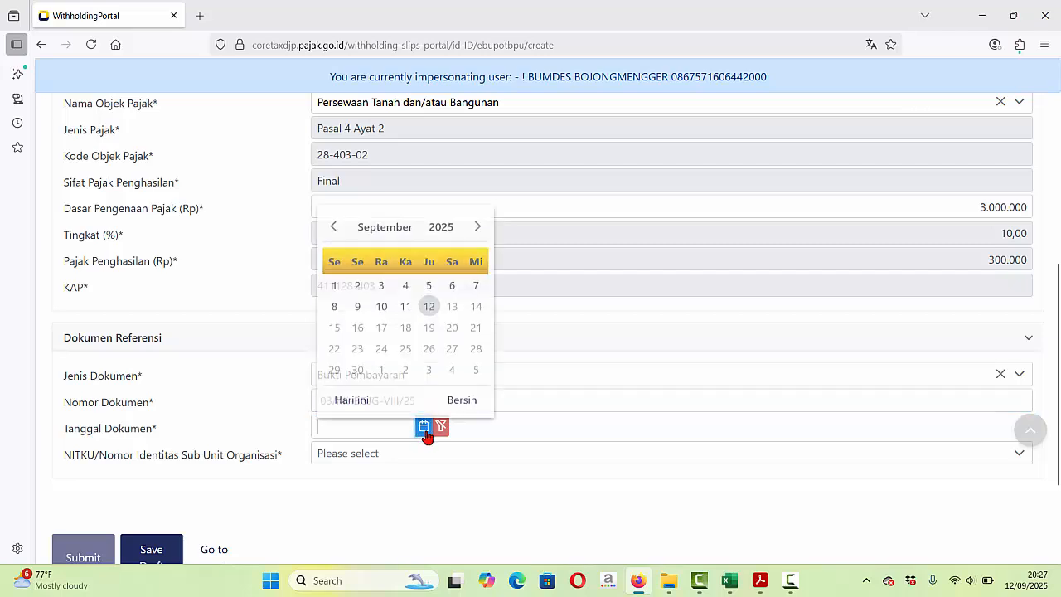
left_click(334, 217)
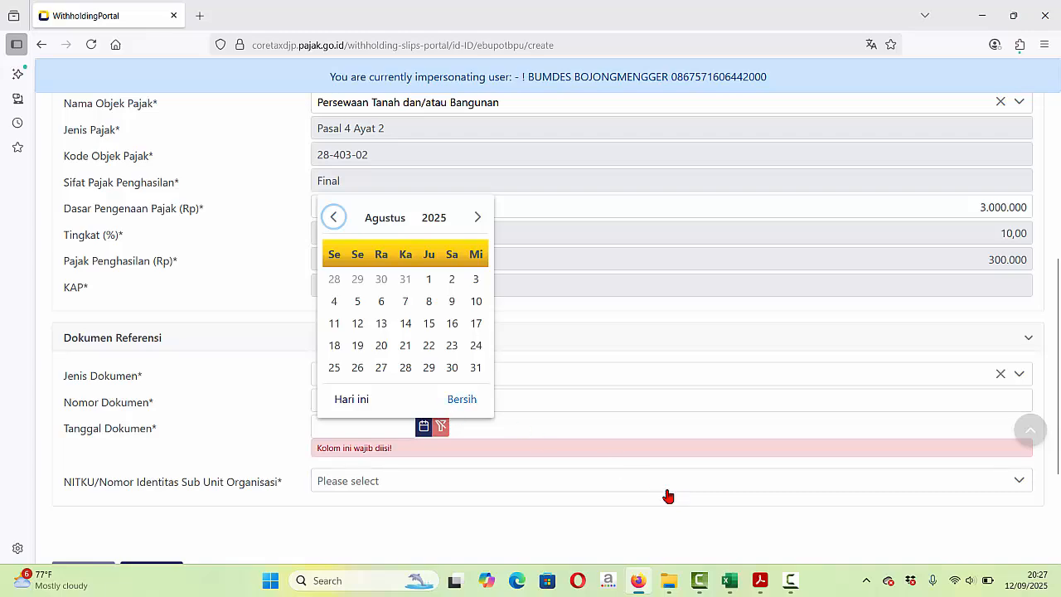
mouse_move(730, 580)
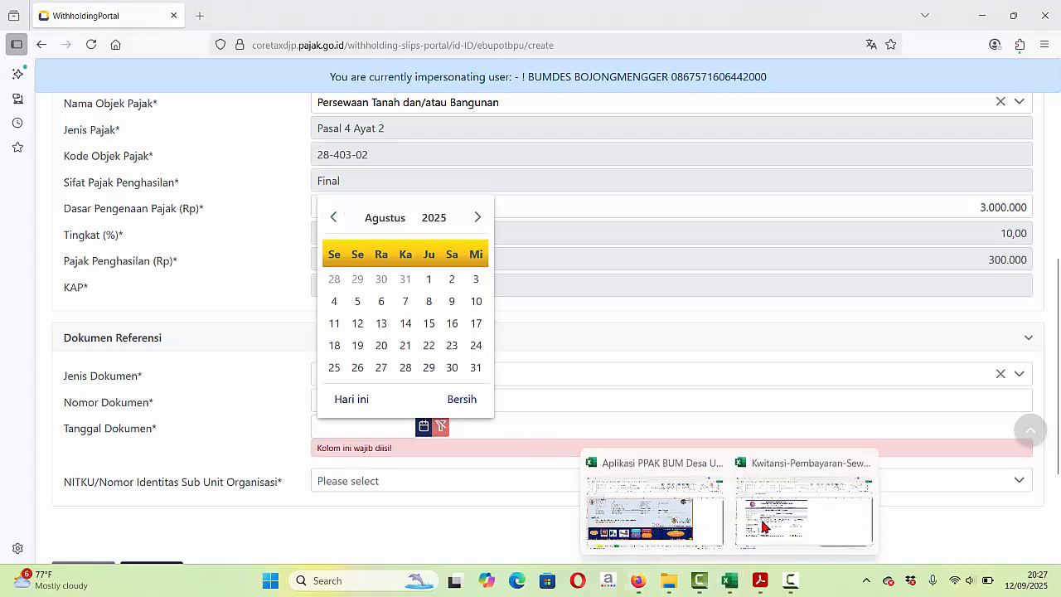
left_click(725, 503)
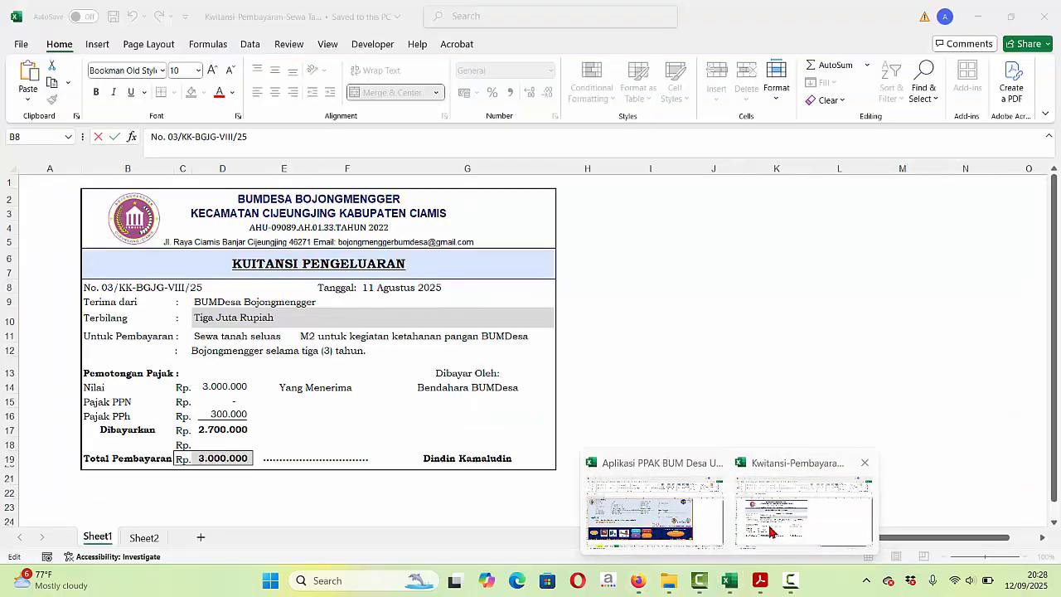
left_click(391, 291)
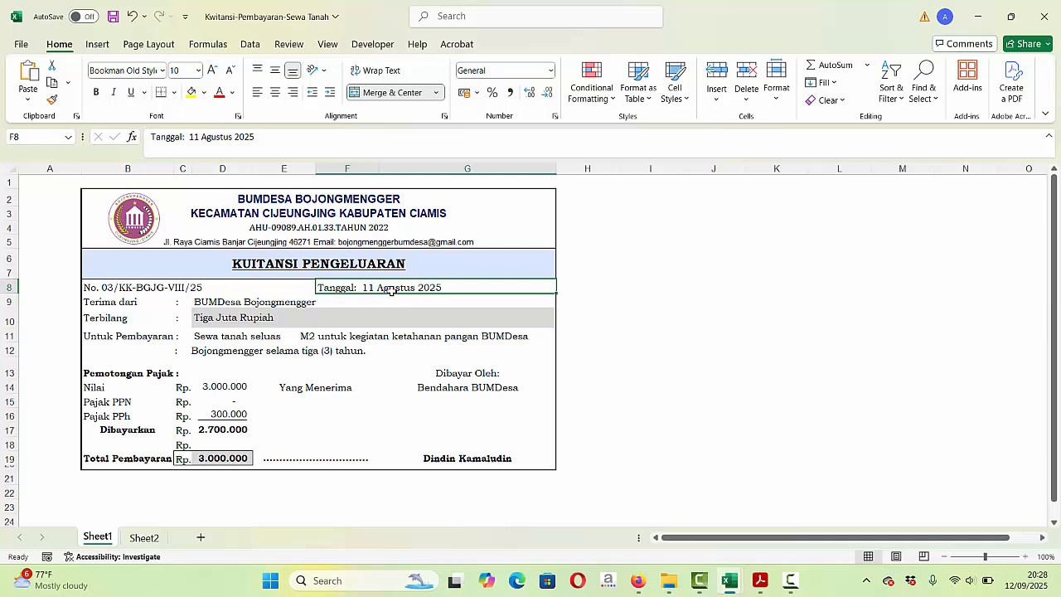
left_click(637, 581)
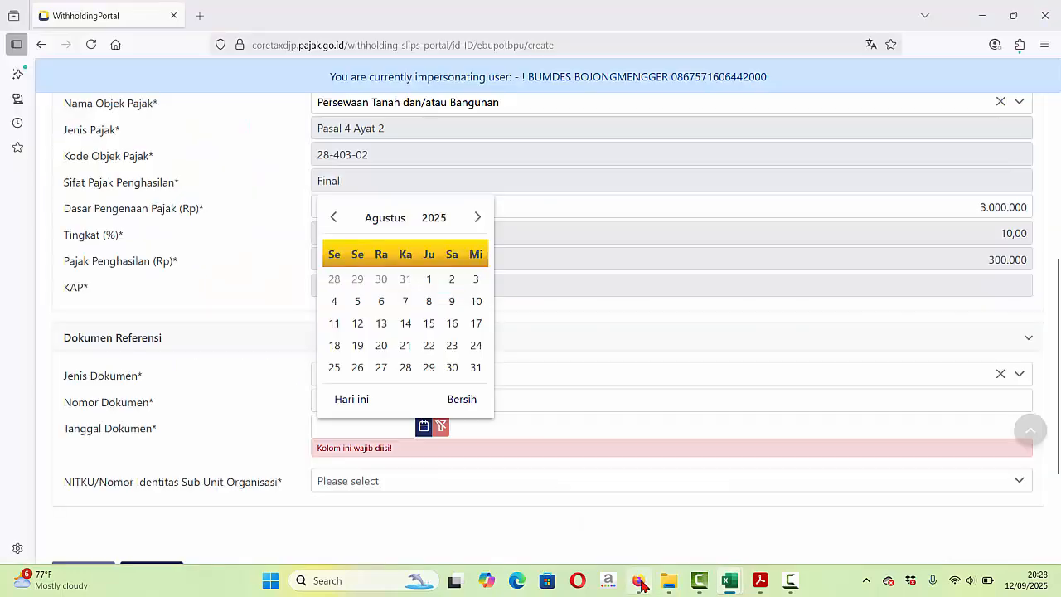
left_click(335, 329)
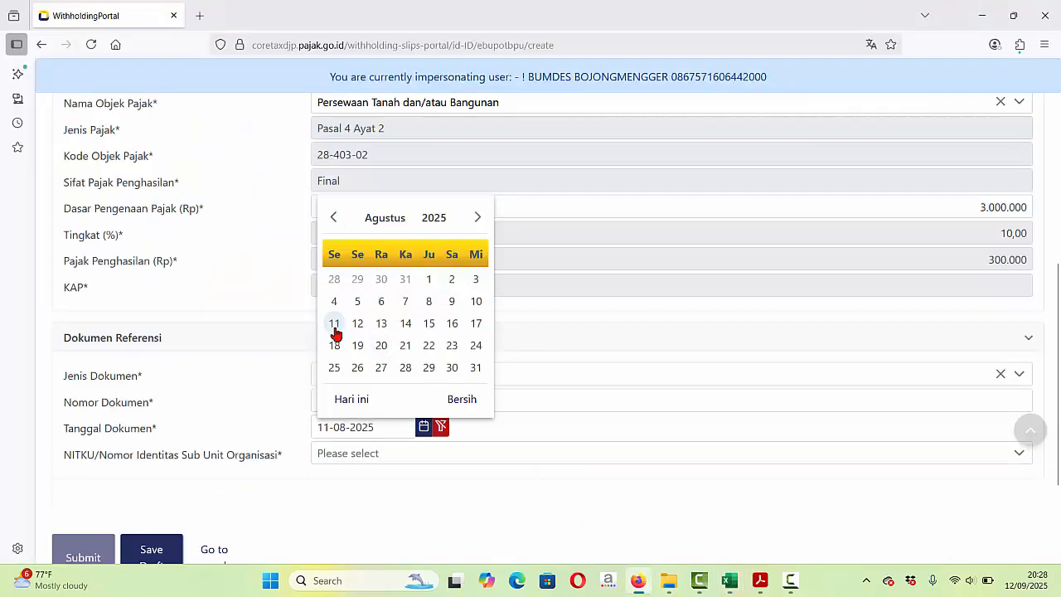
left_click(350, 458)
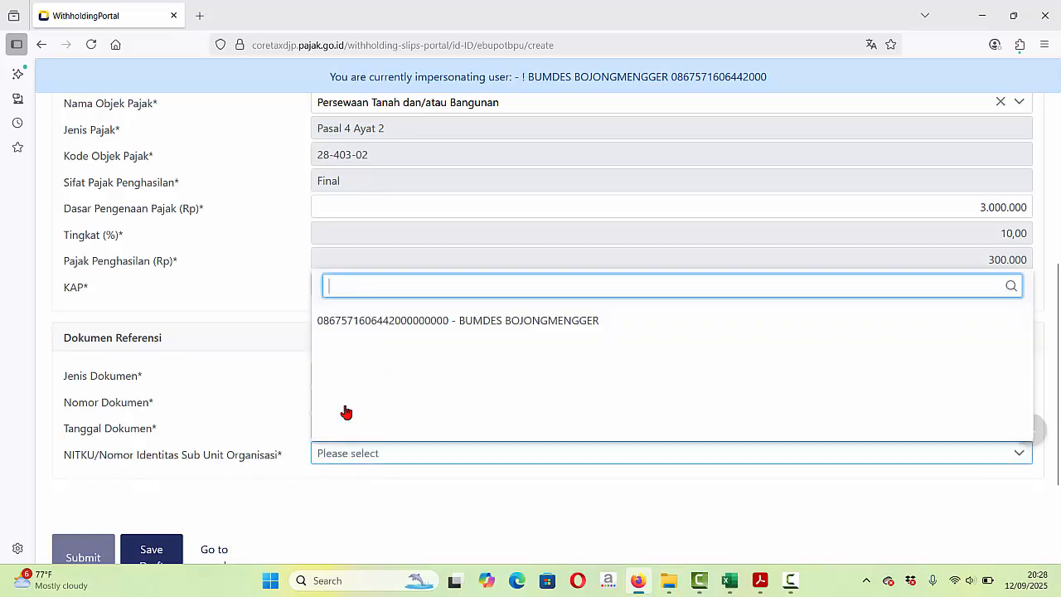
left_click(419, 326)
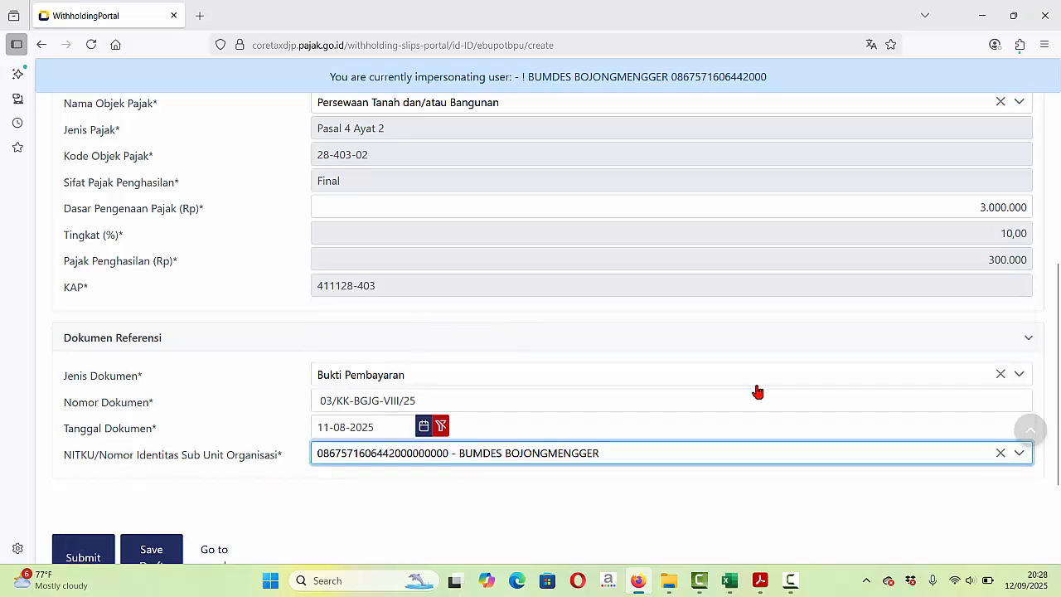
- Save the completed eBupot BPU slip to the not-issued list
left_click_drag(1058, 365, 1058, 440)
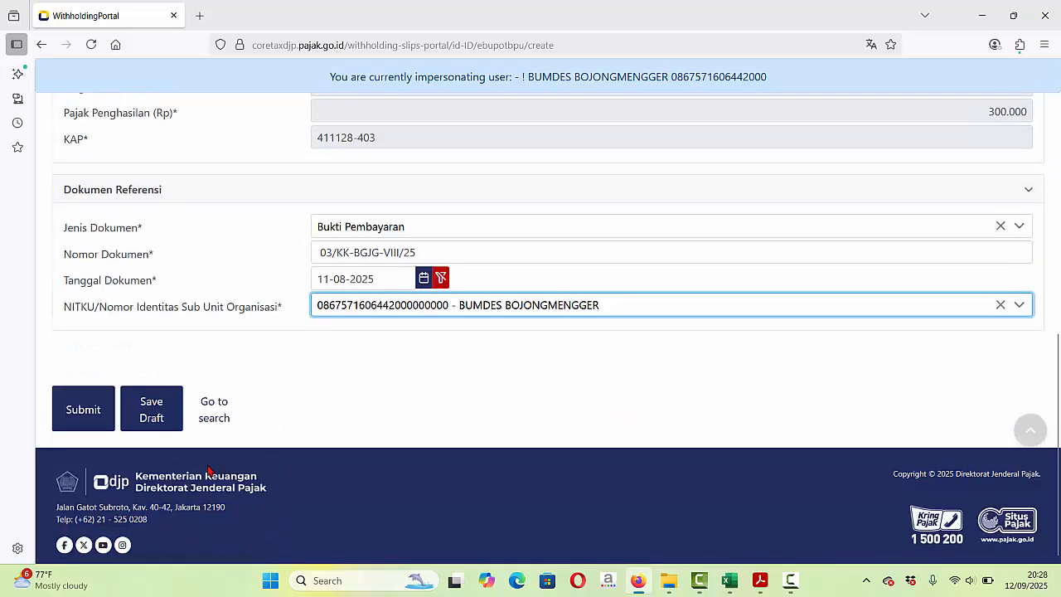
left_click(80, 414)
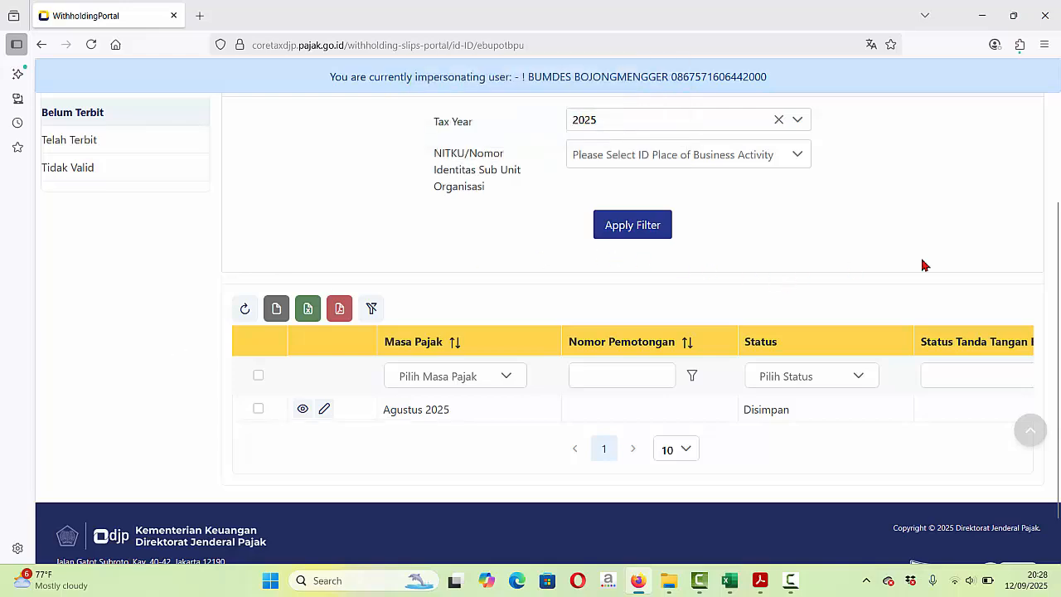
scroll(1058, 216, "up", 2)
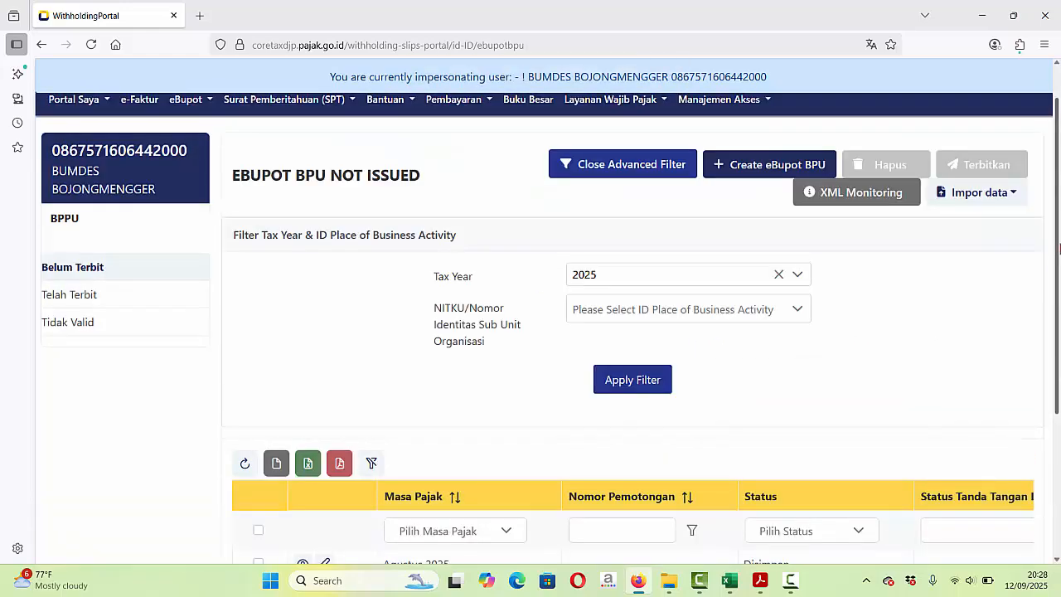
mouse_move(1060, 249)
left_mouse_down()
mouse_move(1059, 314)
mouse_move(1059, 249)
left_mouse_up()
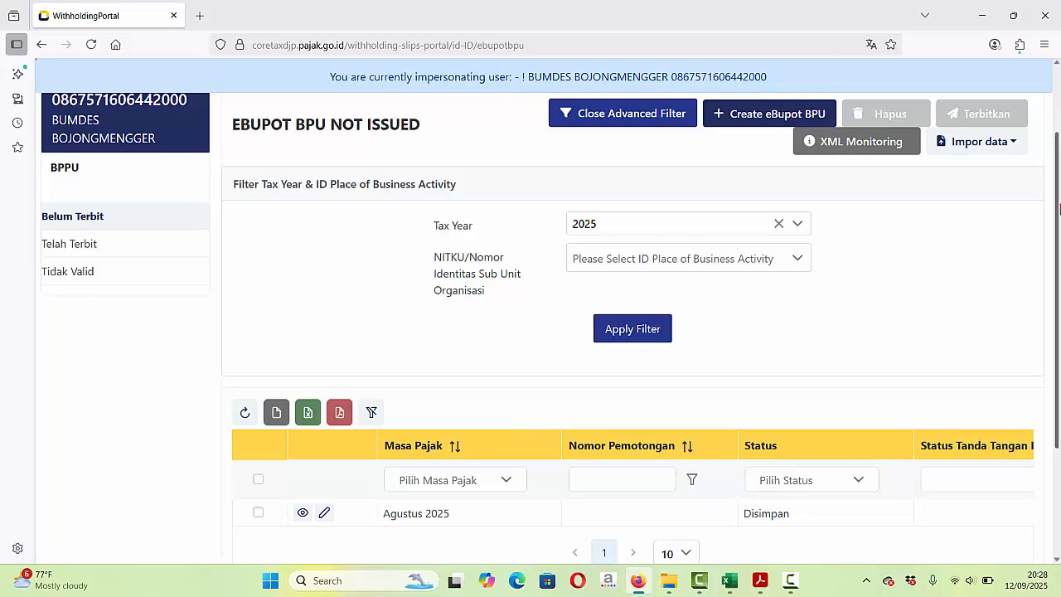
left_click_drag(1058, 208, 1059, 175)
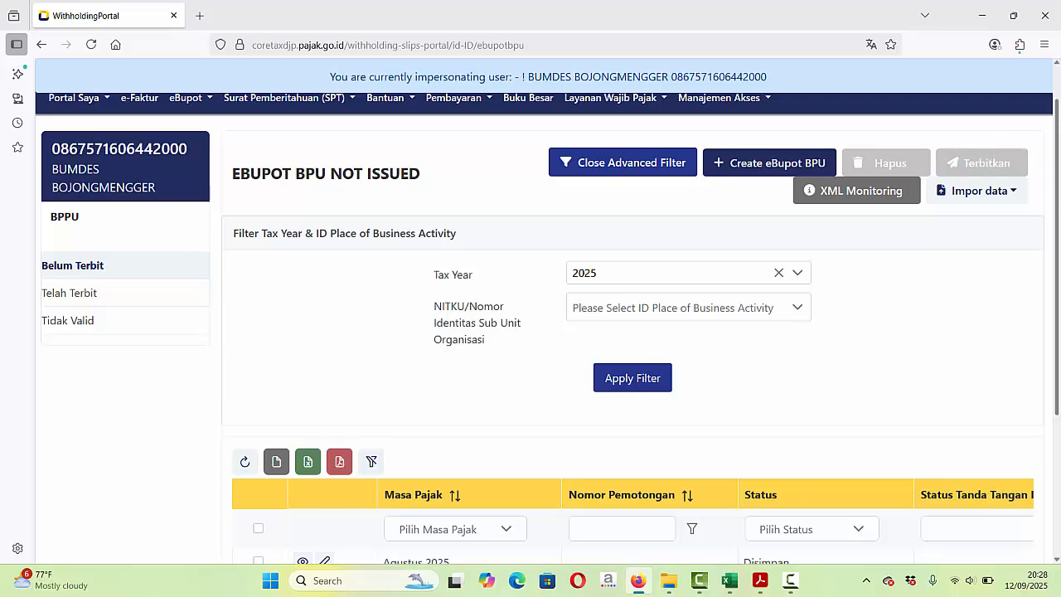
scroll(1058, 236, "down", 3)
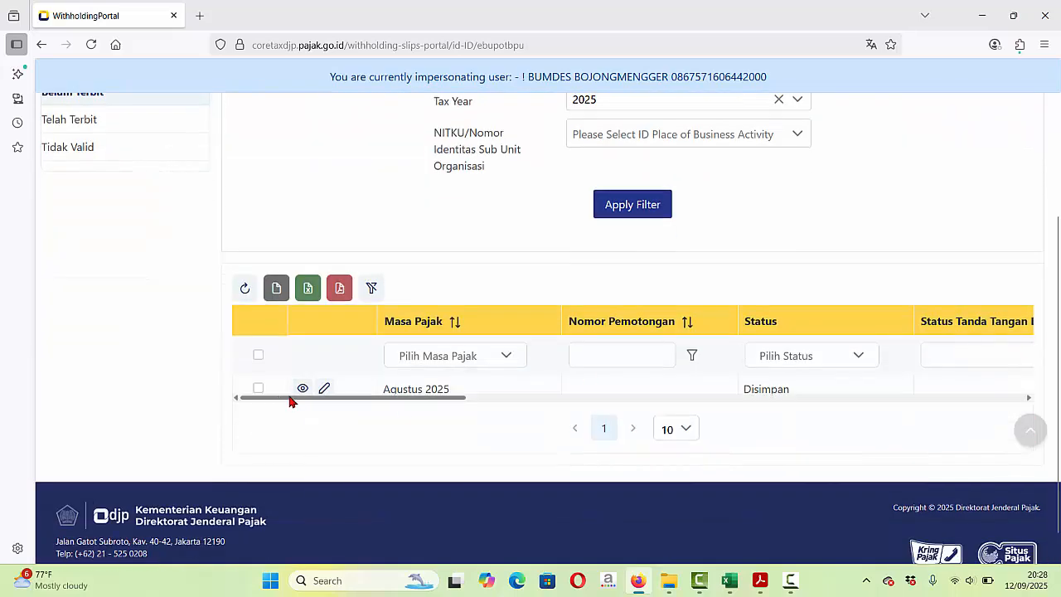
- Select the Agustus 2025 draft slip and issue it with Terbitkan
left_click(258, 357)
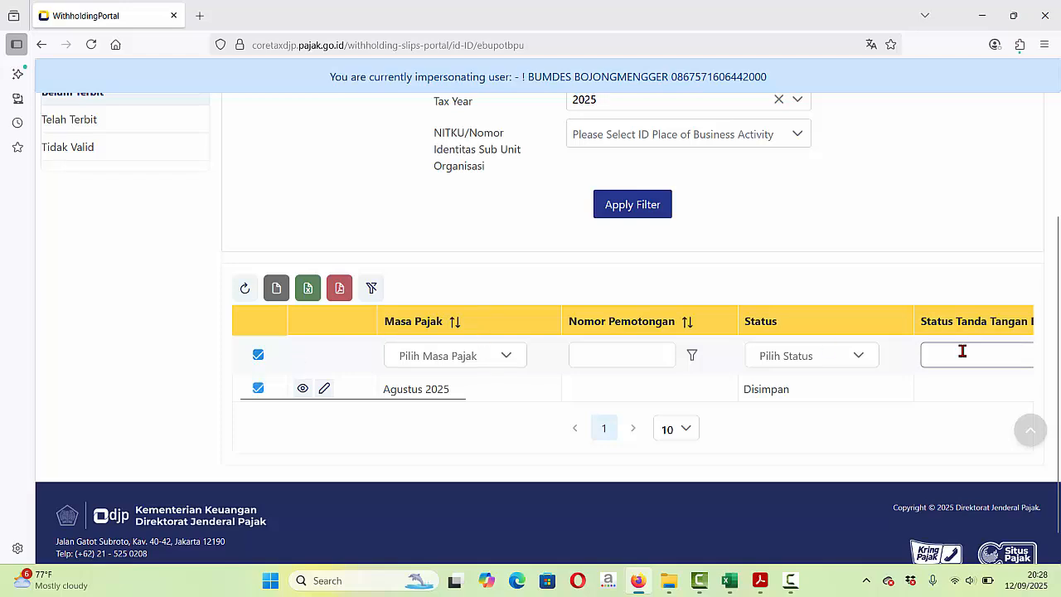
scroll(1058, 378, "up", 3)
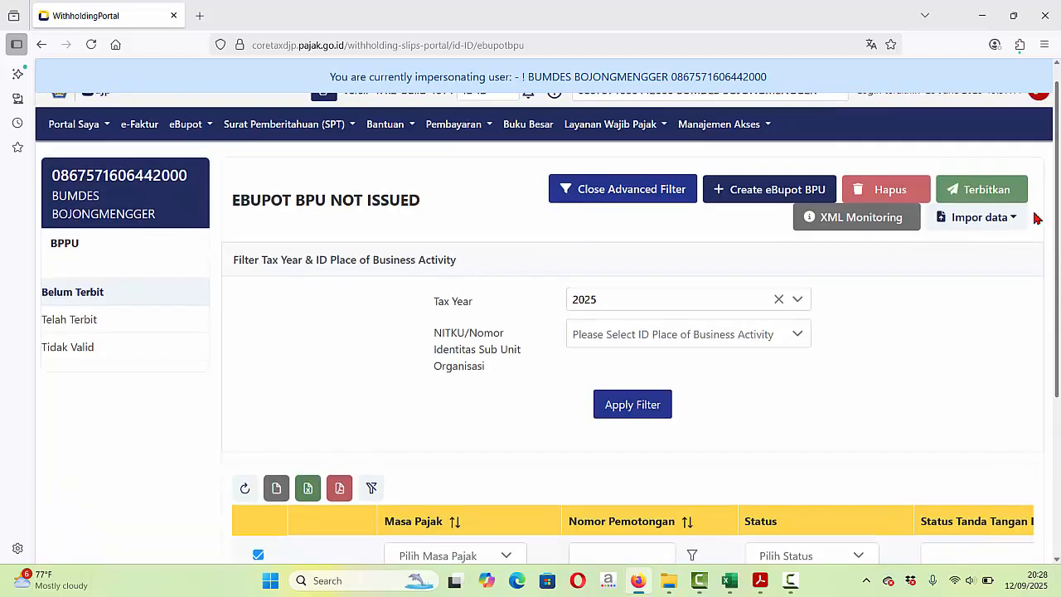
left_click(989, 190)
scroll(1025, 429, "down", 3)
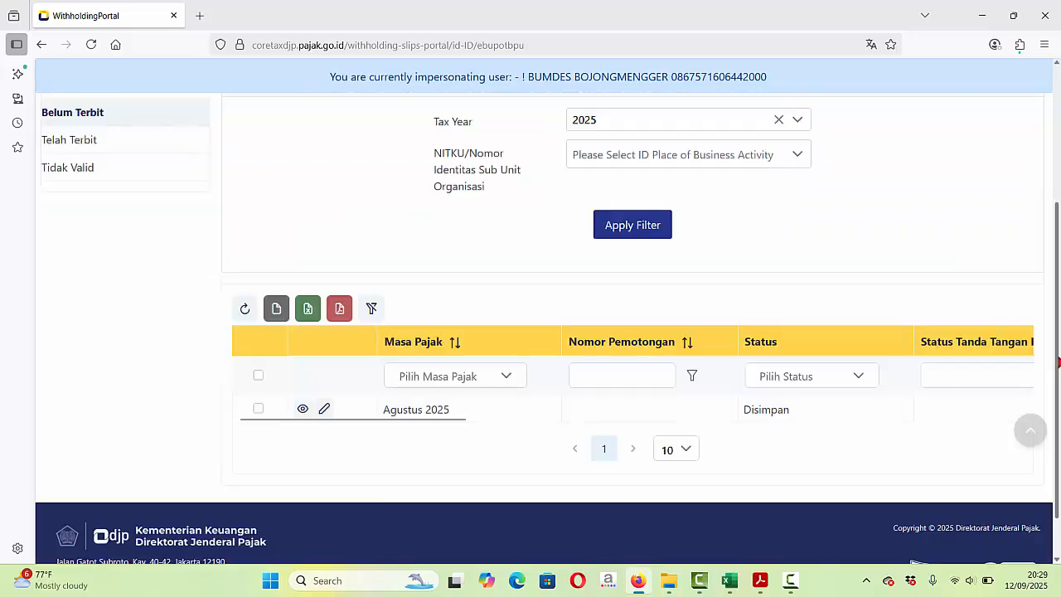
scroll(1058, 198, "up", 3)
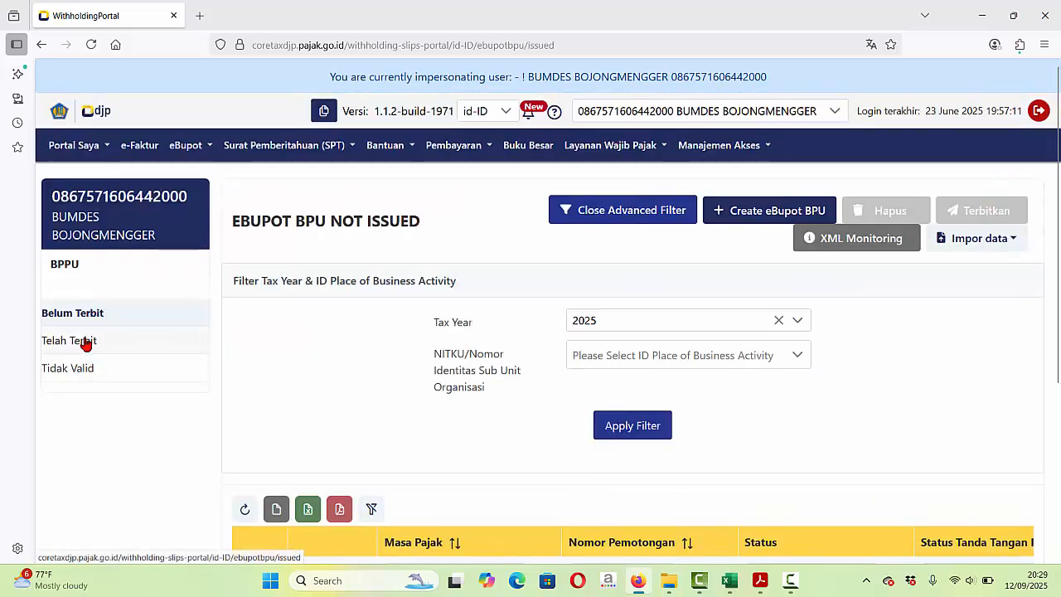
left_click(85, 341)
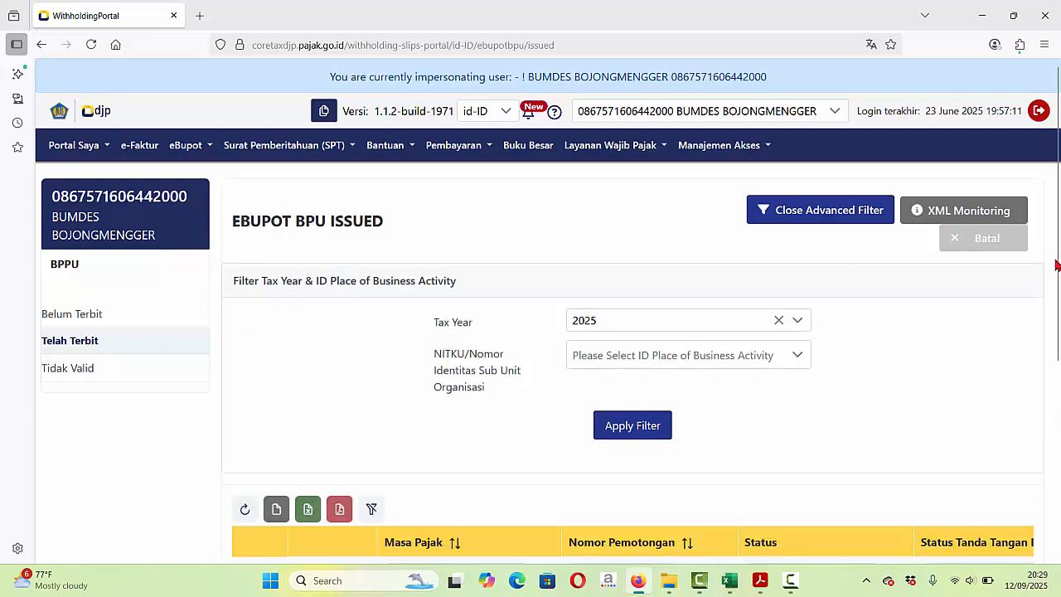
scroll(1057, 265, "down", 3)
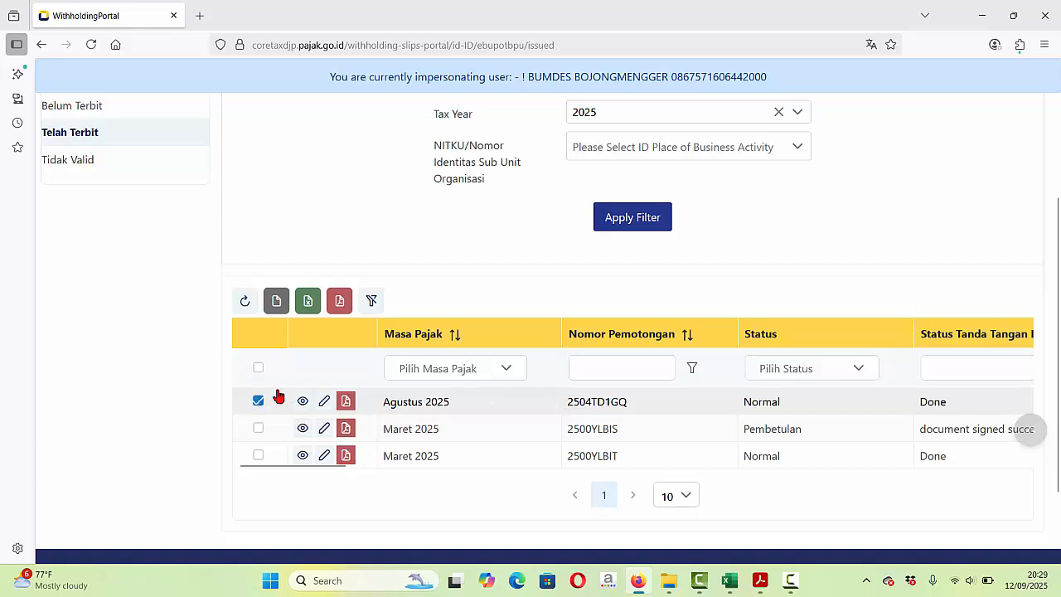
left_click(346, 402)
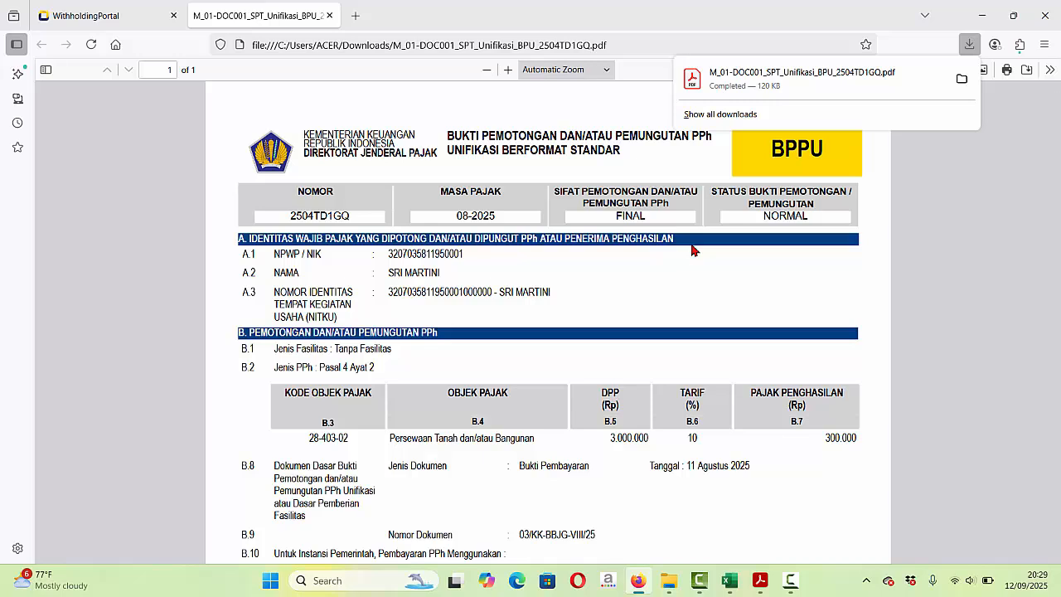
left_click(671, 582)
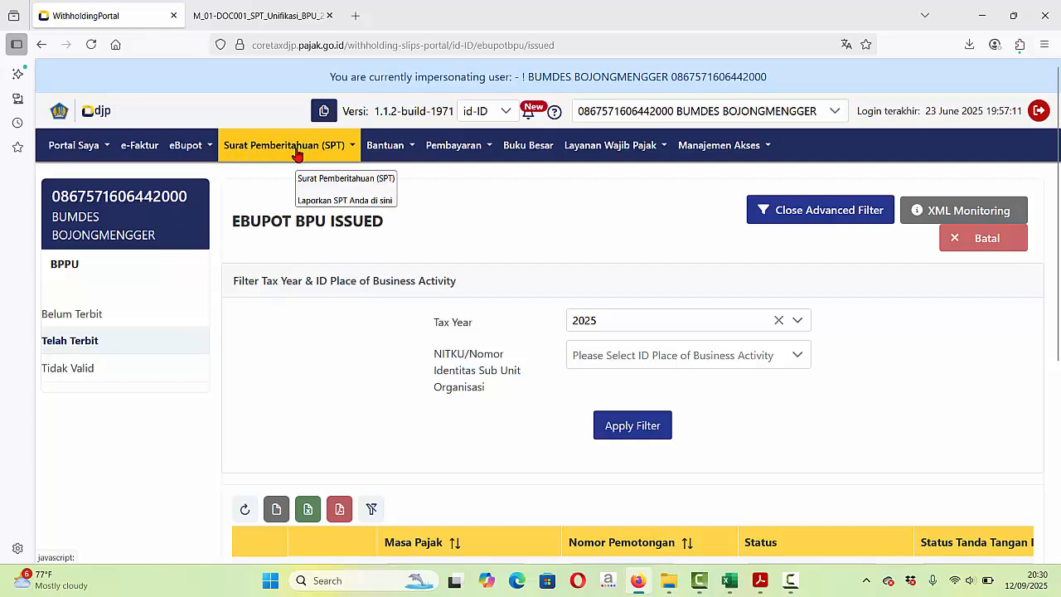
- Go to the Surat Pemberitahuan (SPT) list and start a new SPT draft
left_click(296, 147)
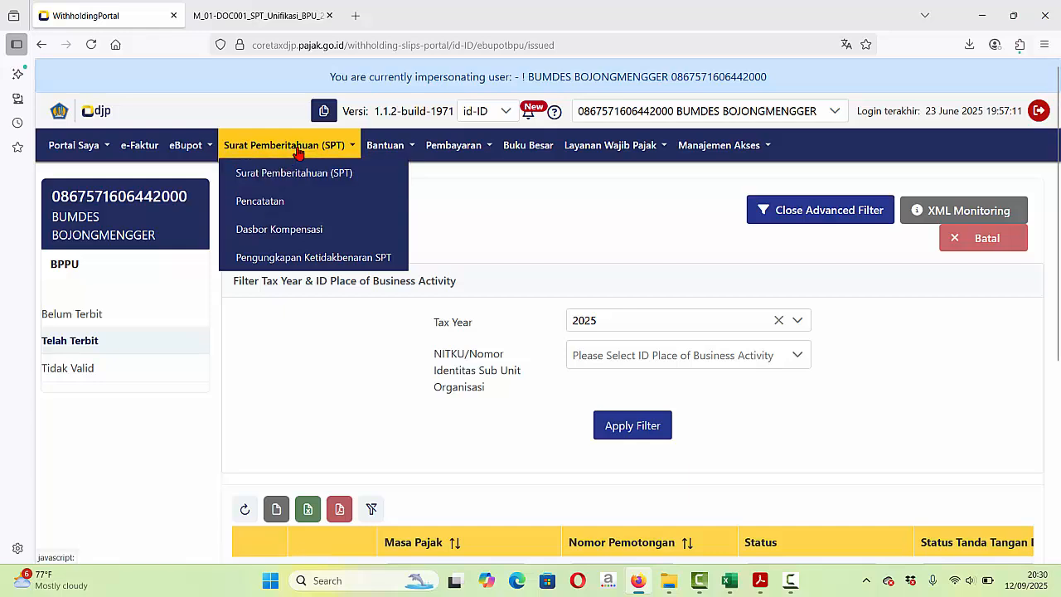
left_click(272, 181)
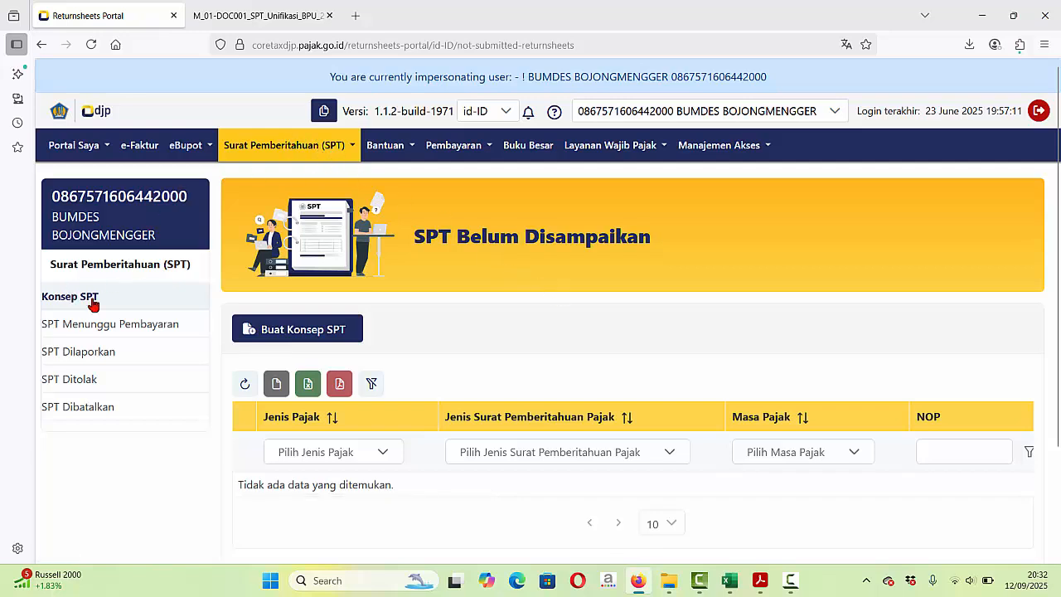
left_click(318, 331)
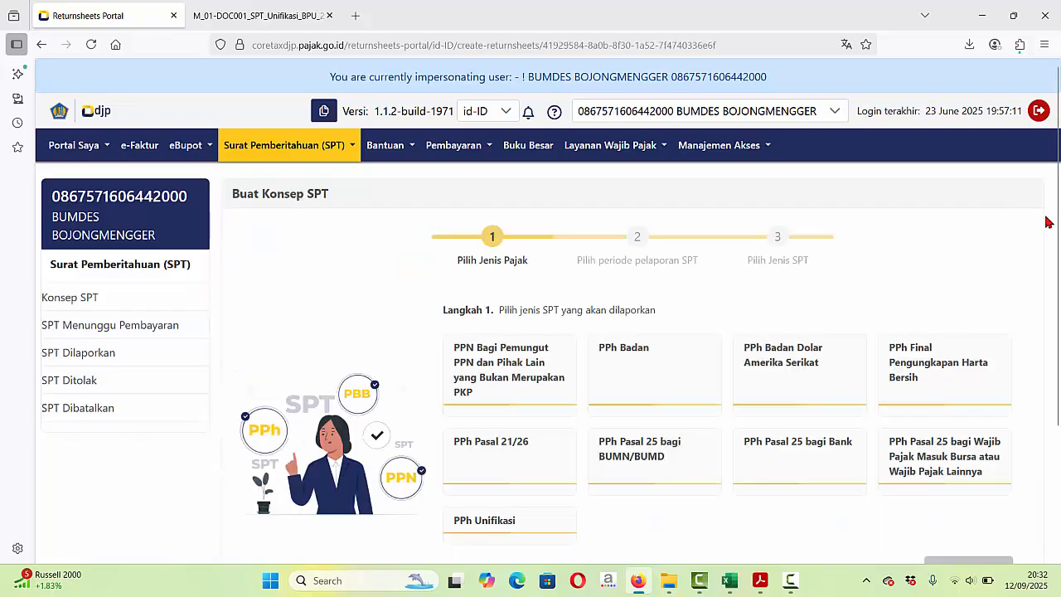
scroll(1053, 249, "down", 2)
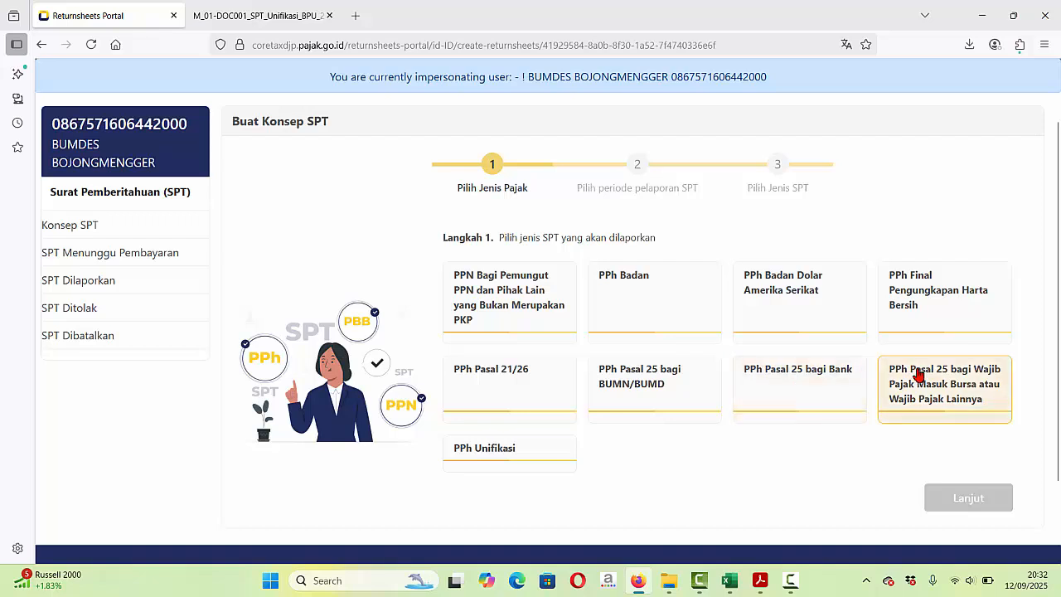
- Choose SPT Masa PPh Unifikasi and set the tax period to September 2025
left_click(495, 448)
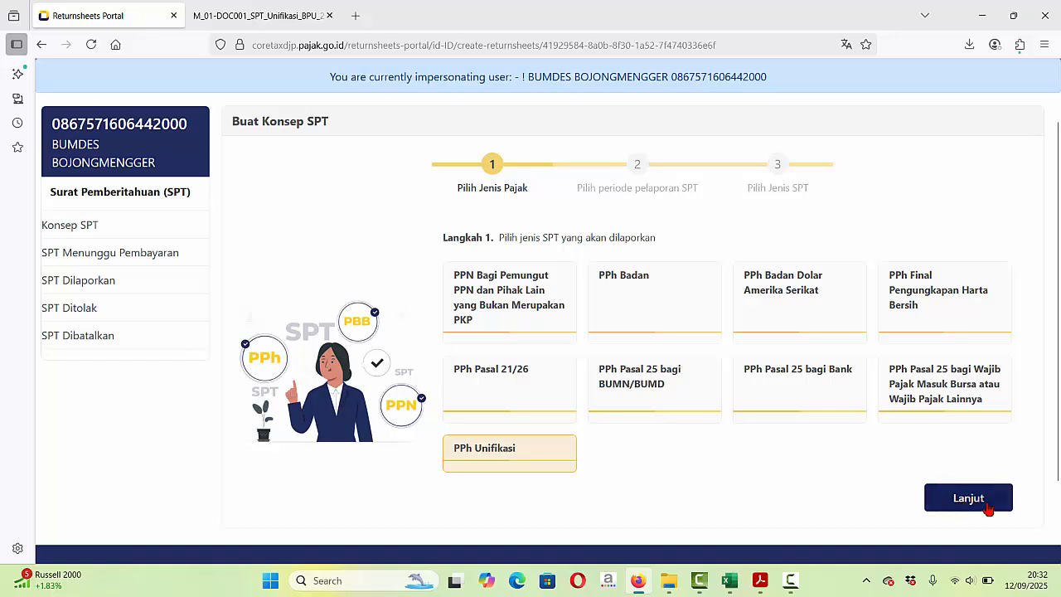
left_click(969, 501)
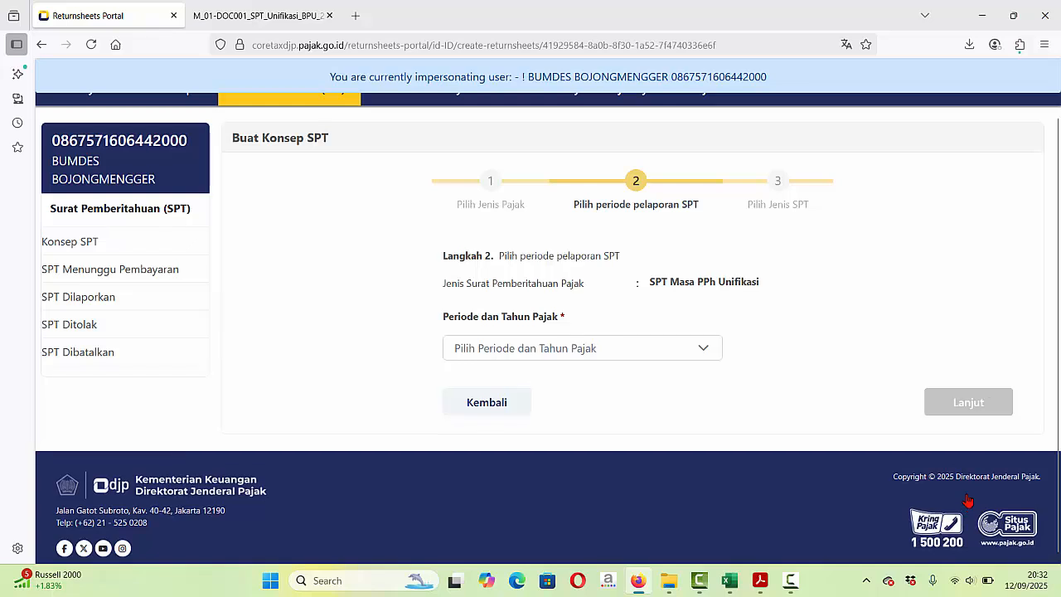
left_click(707, 354)
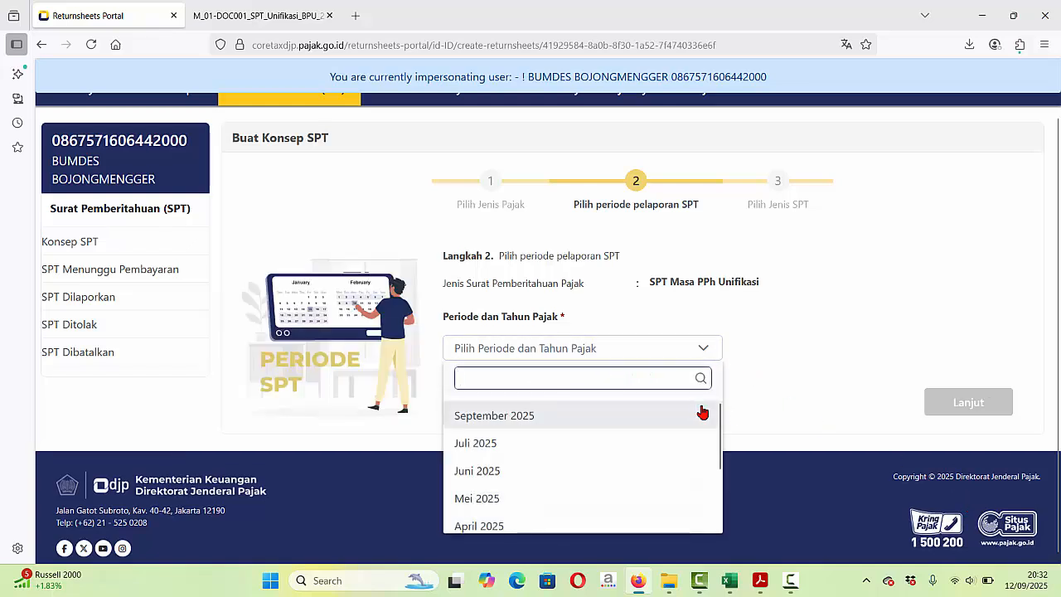
left_click(628, 417)
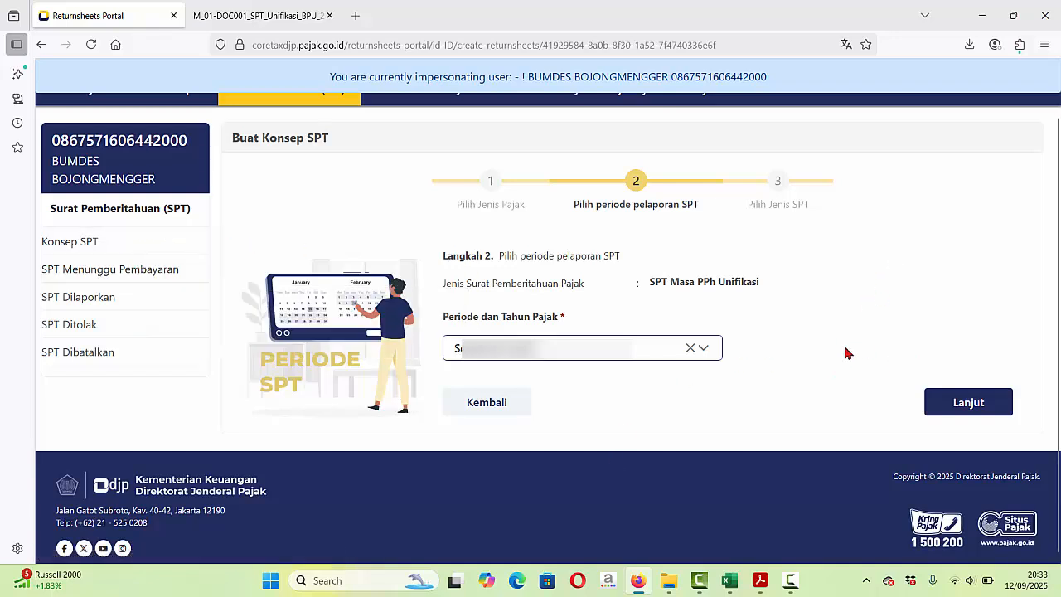
left_click(759, 580)
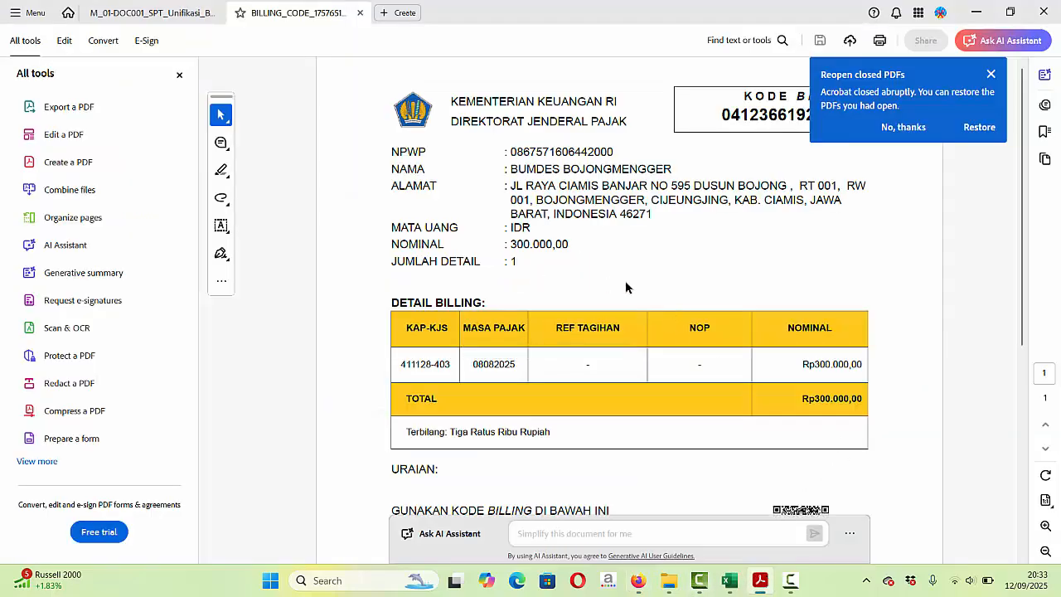
mouse_move(668, 586)
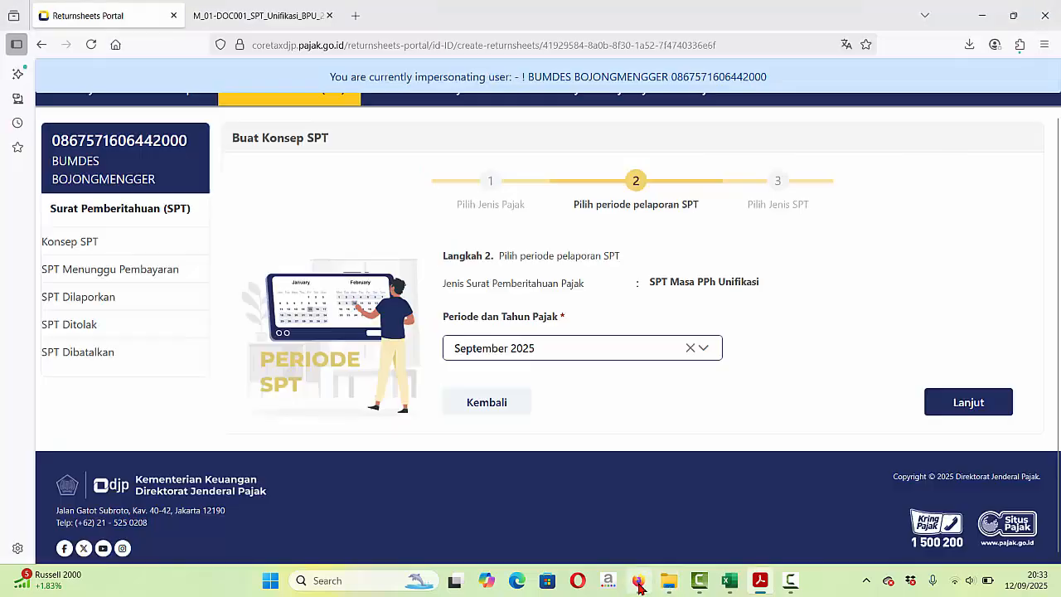
left_click(638, 581)
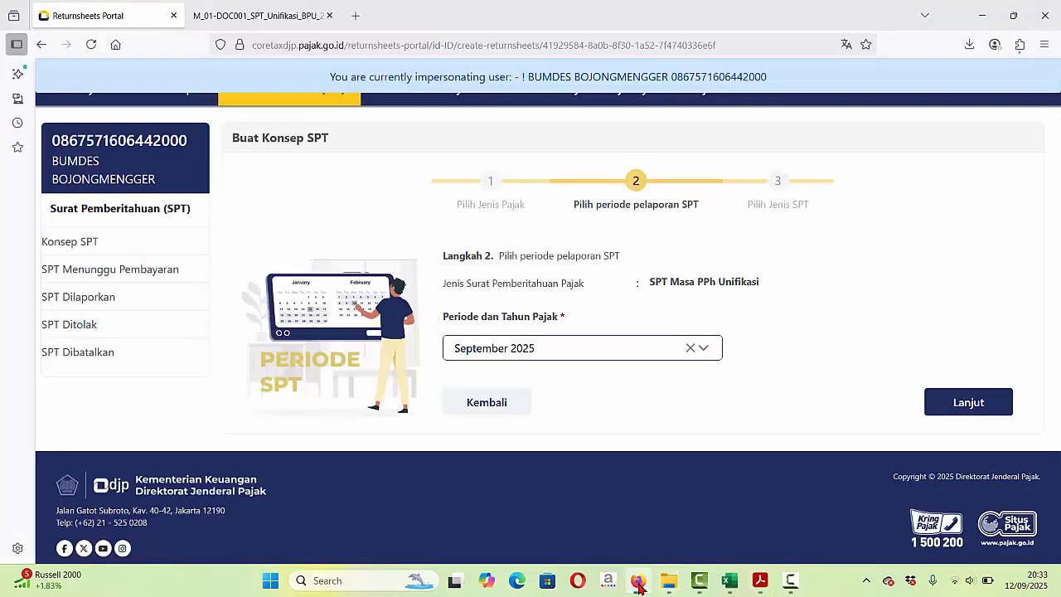
- Open the Agustus 2025 PPh Unifikasi return under SPT Menunggu Pembayaran and review its 300.000 Pasal 4 Ayat 2 tax
left_click(125, 274)
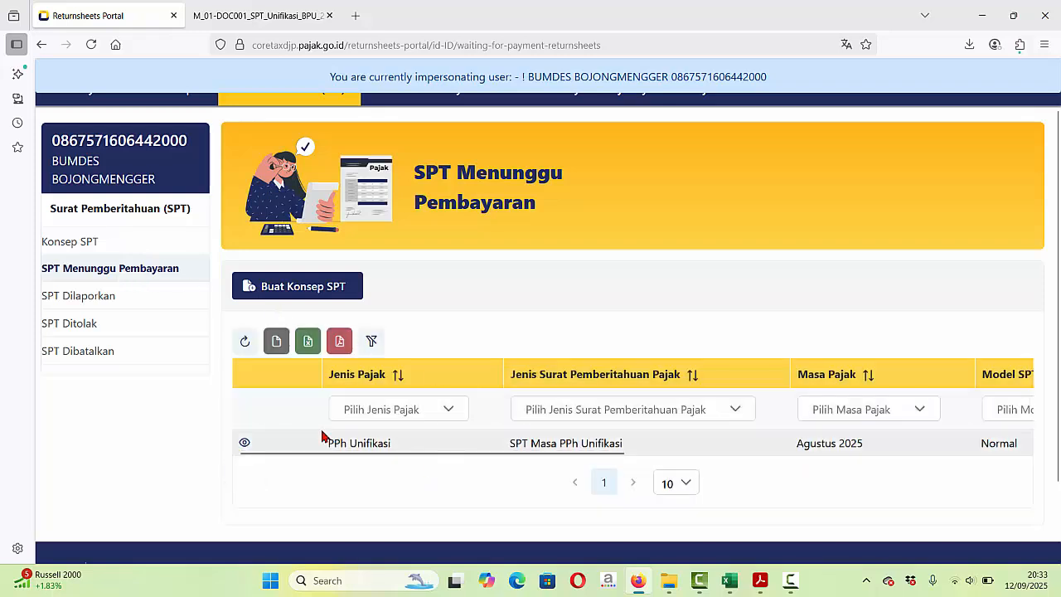
left_click(244, 445)
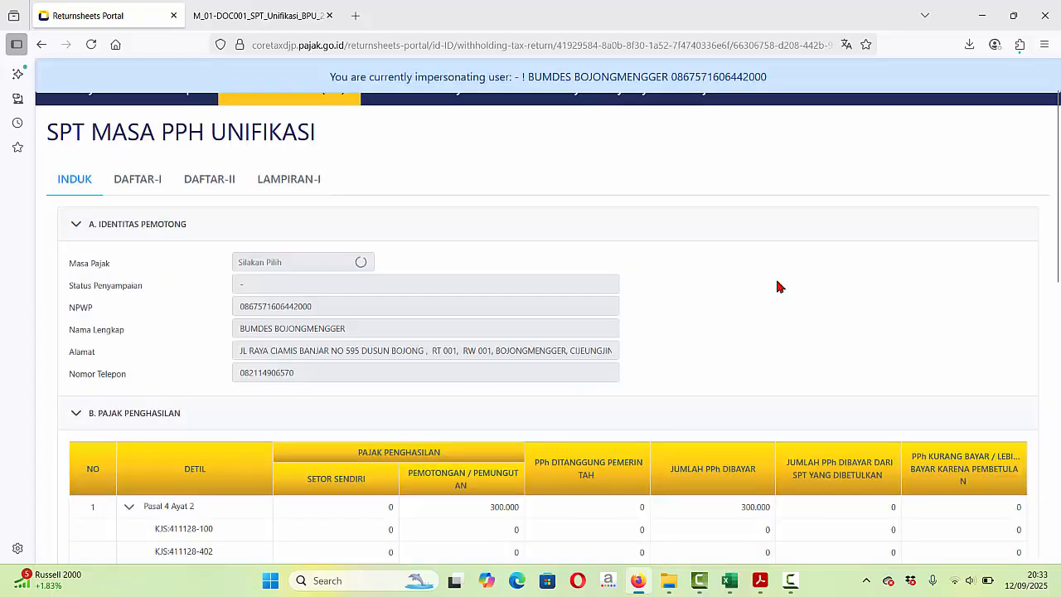
mouse_move(1058, 142)
left_mouse_down()
mouse_move(1060, 322)
mouse_move(1060, 114)
mouse_move(1059, 456)
left_mouse_up()
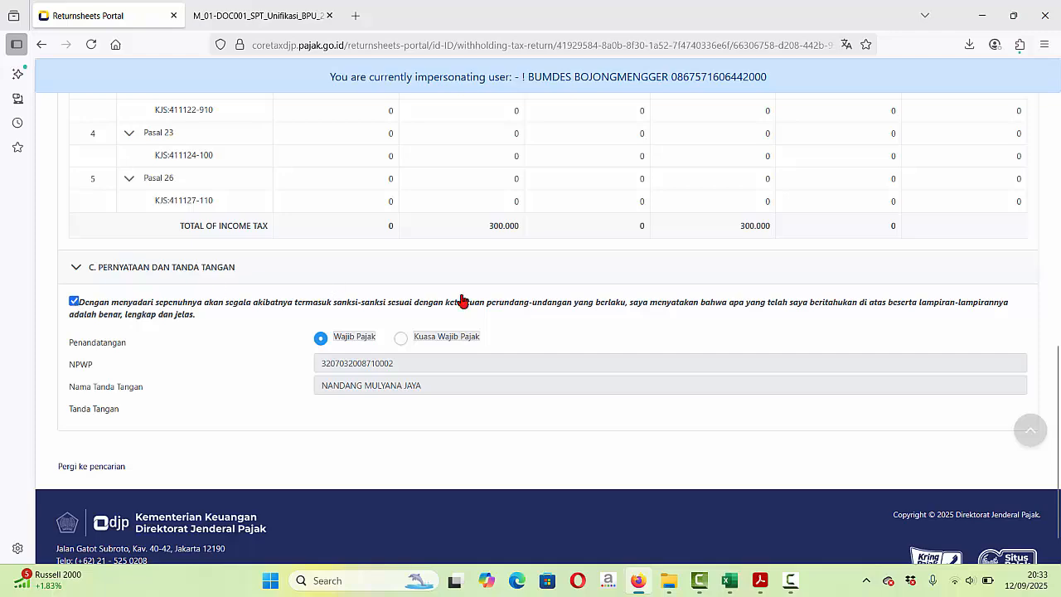
left_click_drag(1059, 383, 1058, 432)
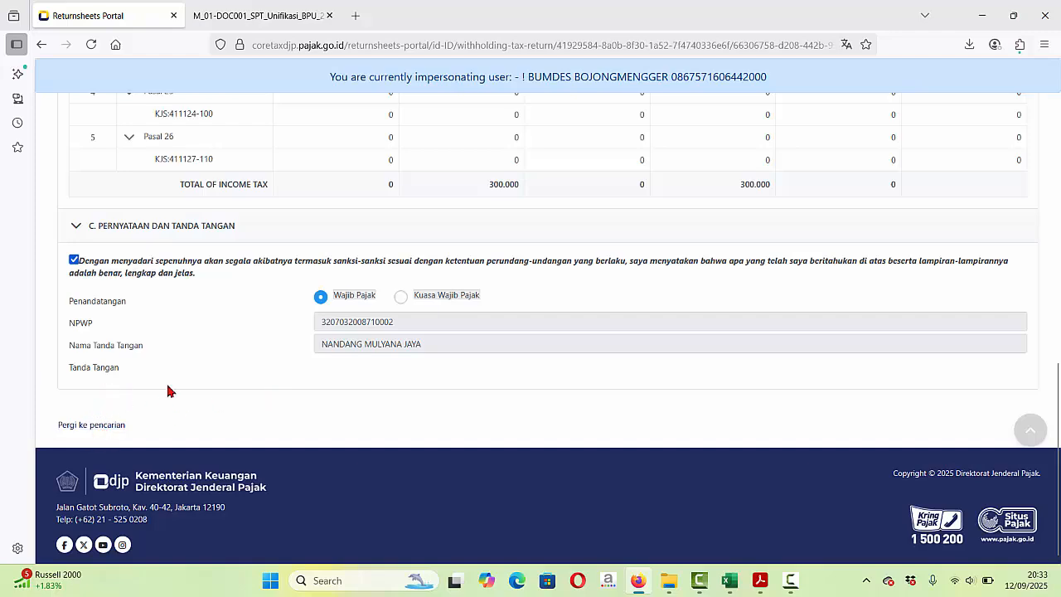
left_click_drag(1058, 431, 1059, 91)
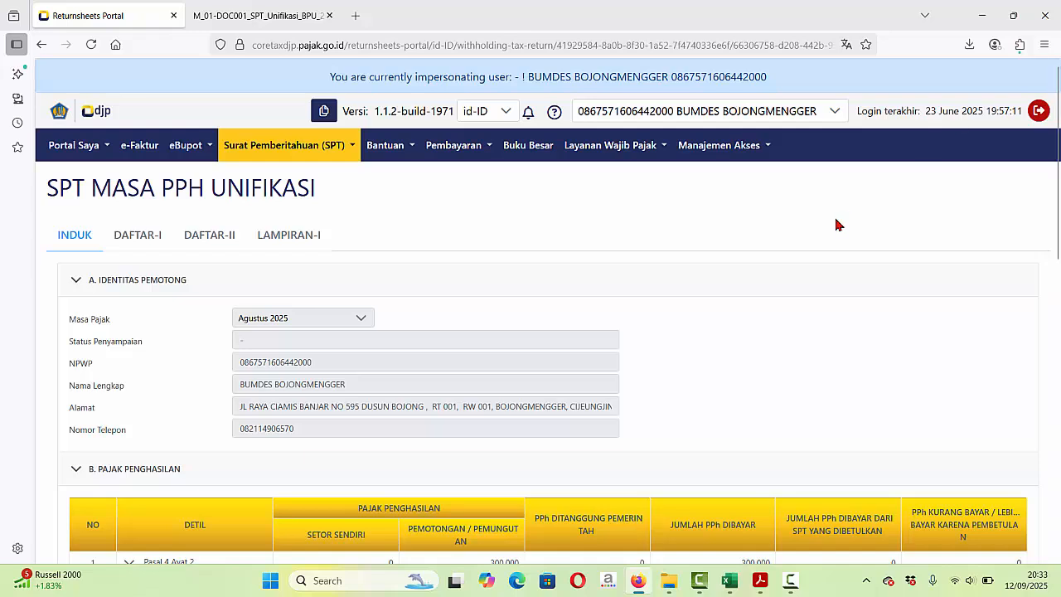